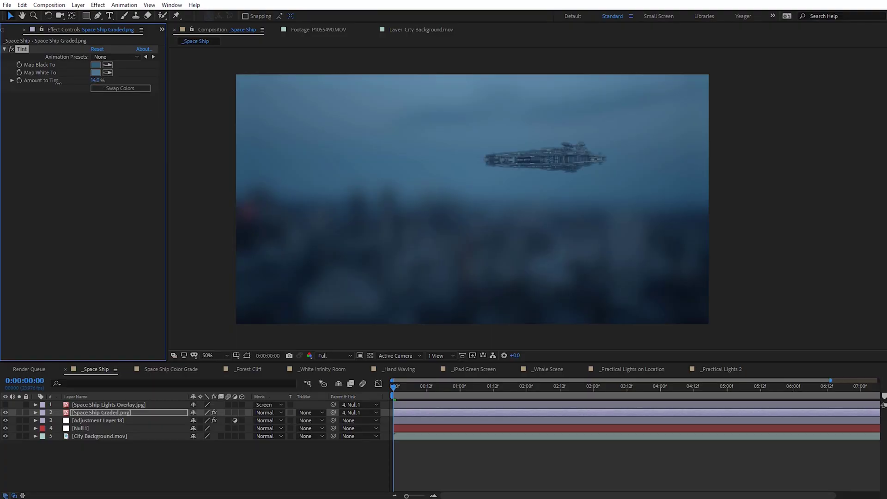
{"action": "left_click_drag", "start_coordinate": [58, 81], "coordinate": [37, 84]}
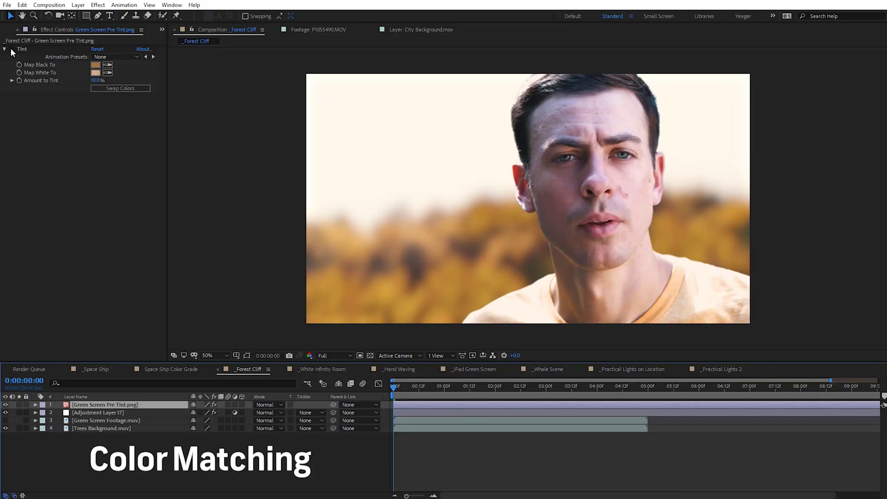
{"action": "left_click", "coordinate": [12, 49]}
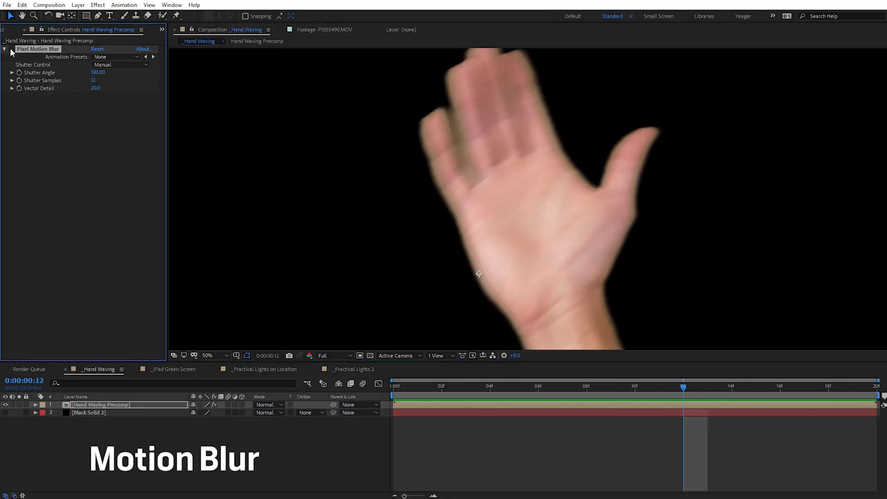
{"action": "left_click", "coordinate": [12, 50]}
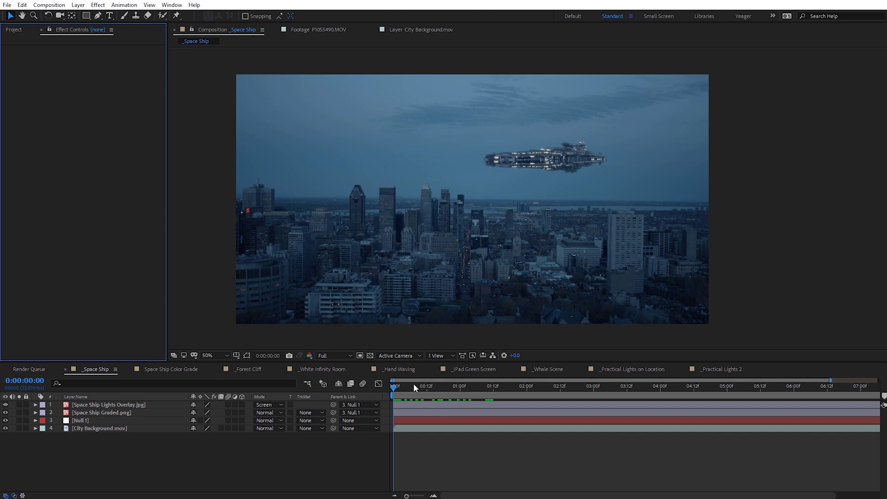
Step: Scrub the start of the _Space Ship composition and hide the Space Ship Lights Overlay.jpg layer
{"action": "mouse_move", "coordinate": [395, 387]}
{"action": "left_mouse_down"}
{"action": "mouse_move", "coordinate": [575, 392]}
{"action": "mouse_move", "coordinate": [396, 383]}
{"action": "left_mouse_up"}
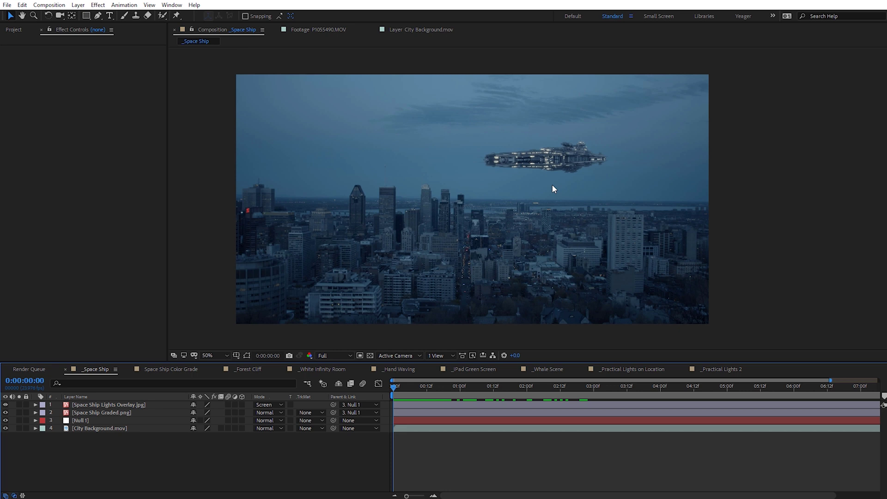
{"action": "left_click", "coordinate": [6, 405]}
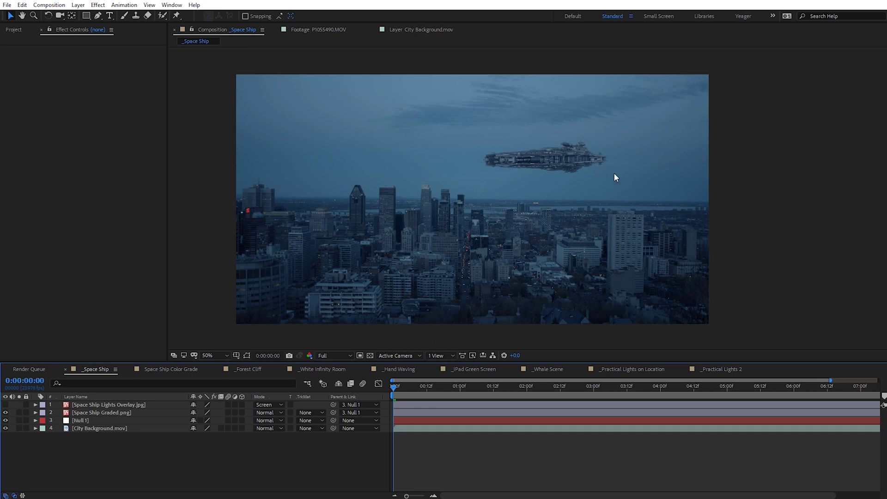
{"action": "key", "text": "slash"}
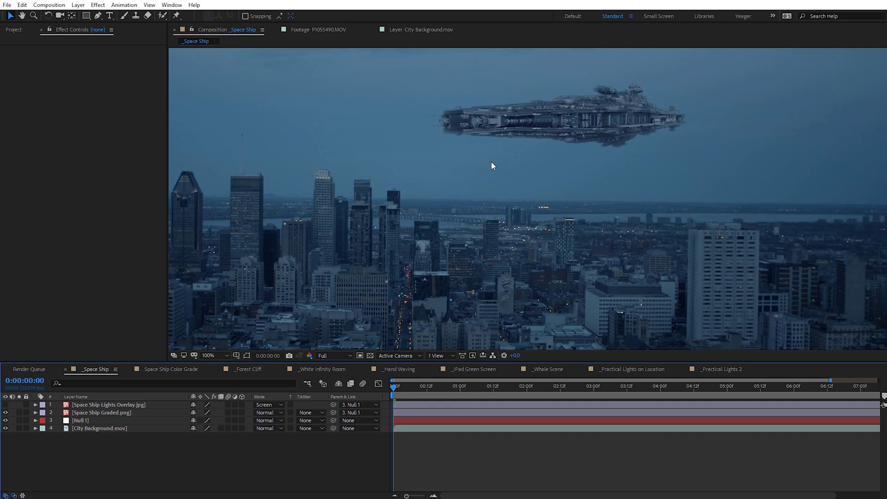
Step: Compare the ship with its effects off and on in Space Ship Color Grade and examine the Lumetri Color split toning
{"action": "left_click", "coordinate": [180, 369]}
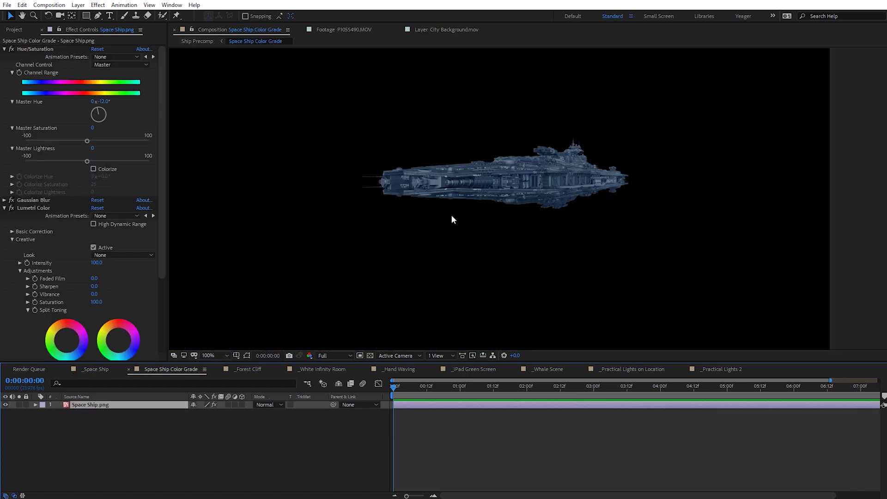
{"action": "left_click", "coordinate": [212, 404]}
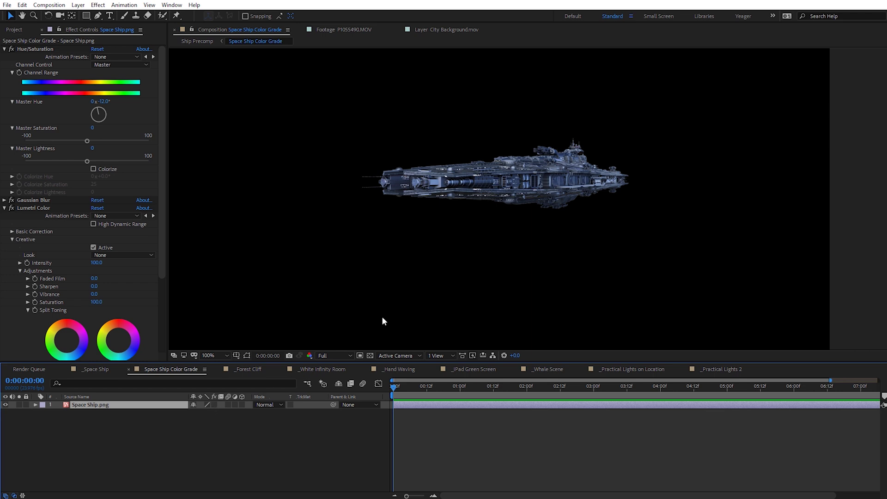
{"action": "left_click", "coordinate": [215, 404]}
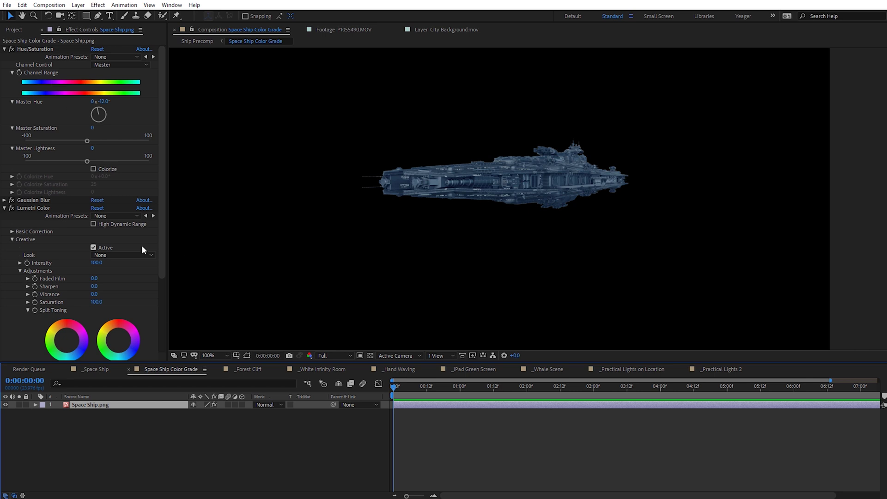
{"action": "left_click_drag", "start_coordinate": [163, 198], "coordinate": [157, 253]}
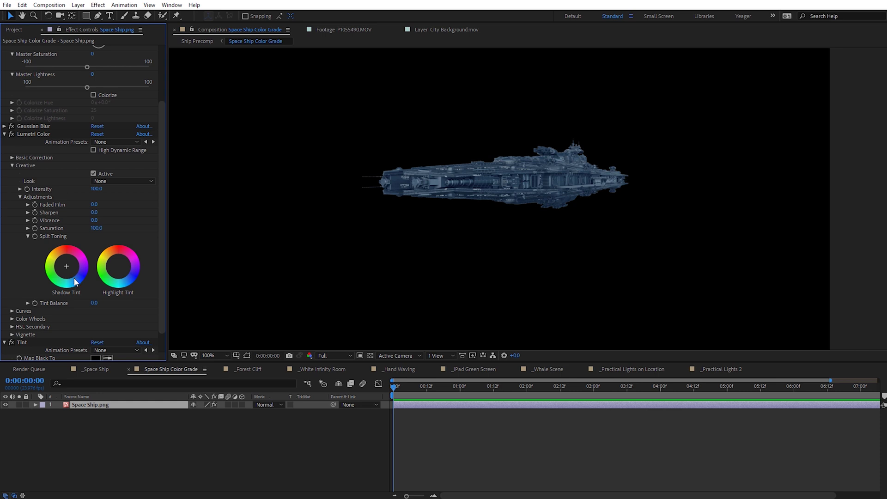
Step: Return to the _Space Ship composition and create a new adjustment layer
{"action": "left_click", "coordinate": [95, 369]}
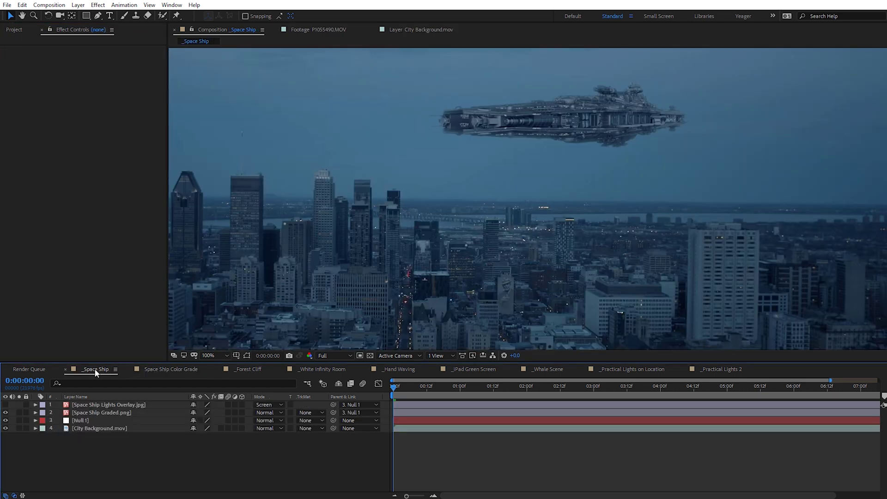
{"action": "key", "text": "comma"}
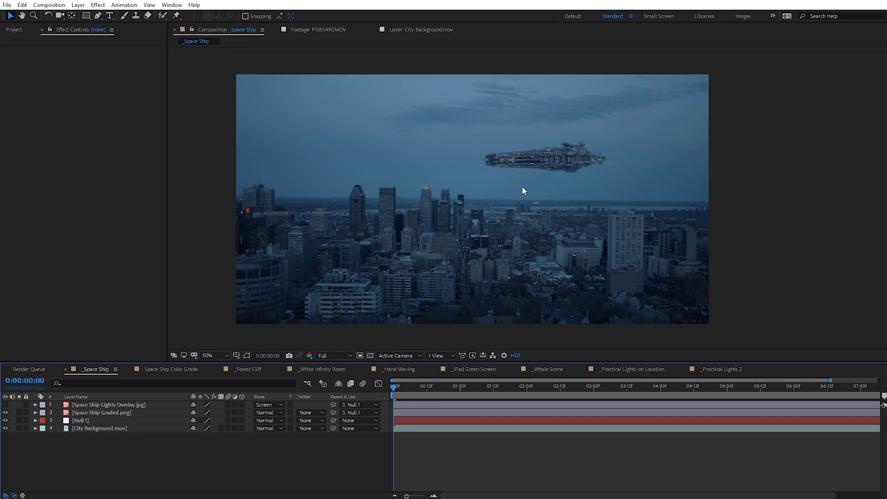
{"action": "right_click", "coordinate": [193, 147]}
{"action": "mouse_move", "coordinate": [214, 153]}
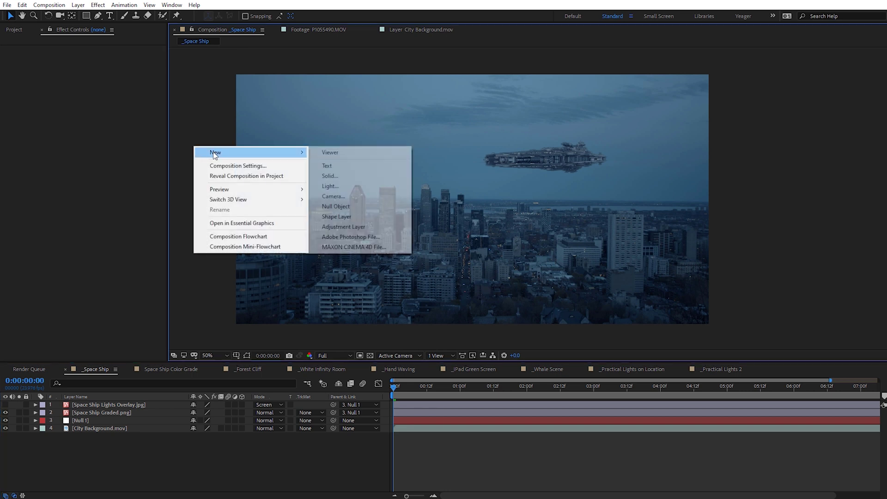
{"action": "left_click", "coordinate": [350, 224]}
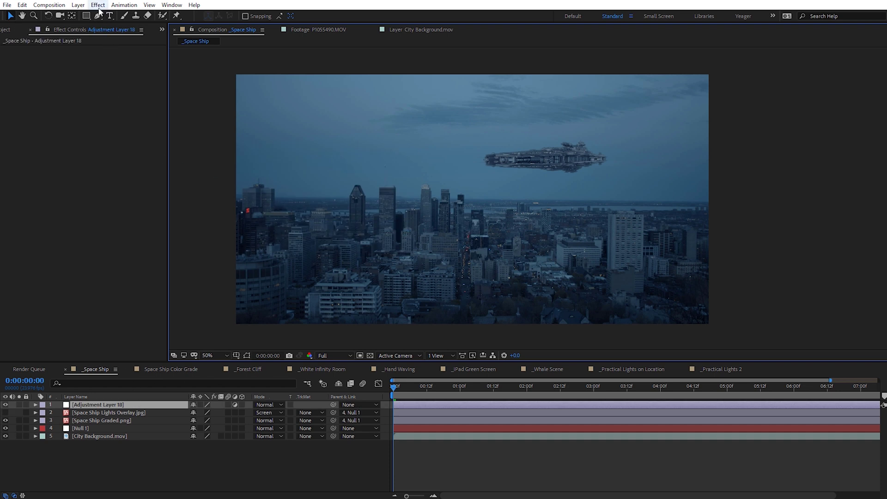
Step: Apply Gaussian Blur to the adjustment layer and move it directly beneath Space Ship Graded.png
{"action": "left_click", "coordinate": [99, 5]}
{"action": "mouse_move", "coordinate": [235, 7]}
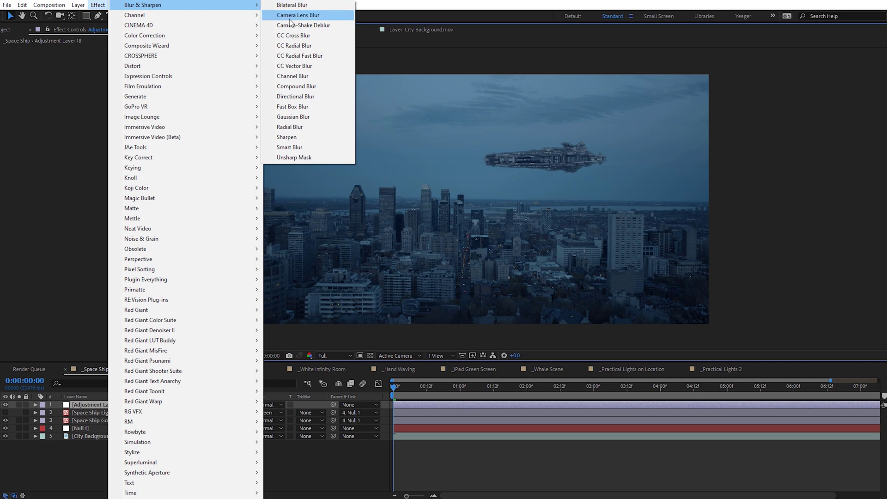
{"action": "left_click", "coordinate": [297, 116]}
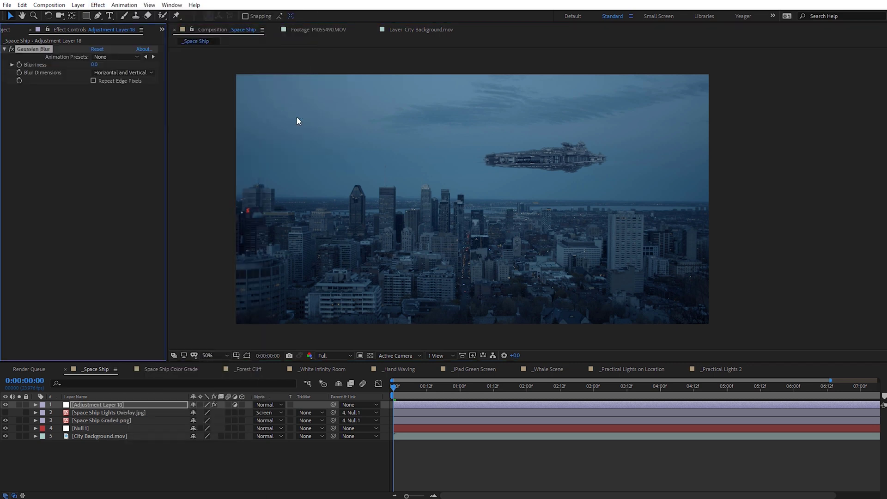
{"action": "left_click_drag", "start_coordinate": [109, 405], "coordinate": [101, 425]}
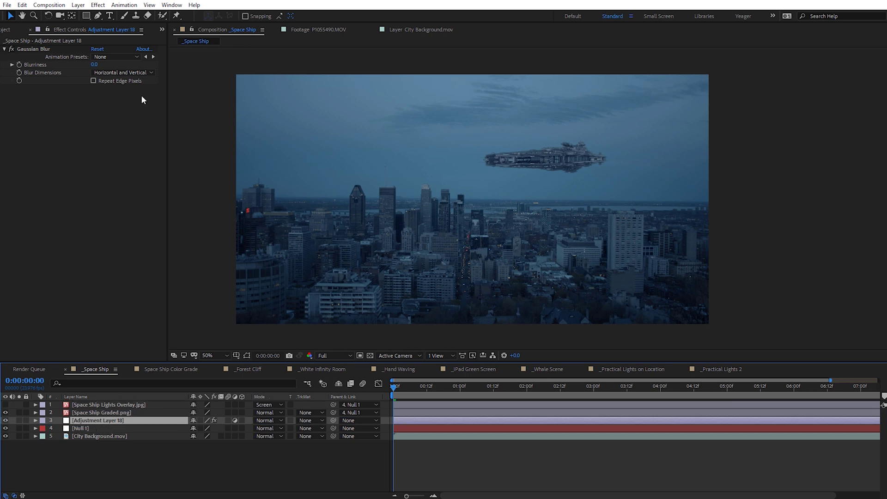
Step: Set the Gaussian Blur's Blurriness to 102.2 and enable Repeat Edge Pixels
{"action": "left_click_drag", "start_coordinate": [94, 64], "coordinate": [511, 79]}
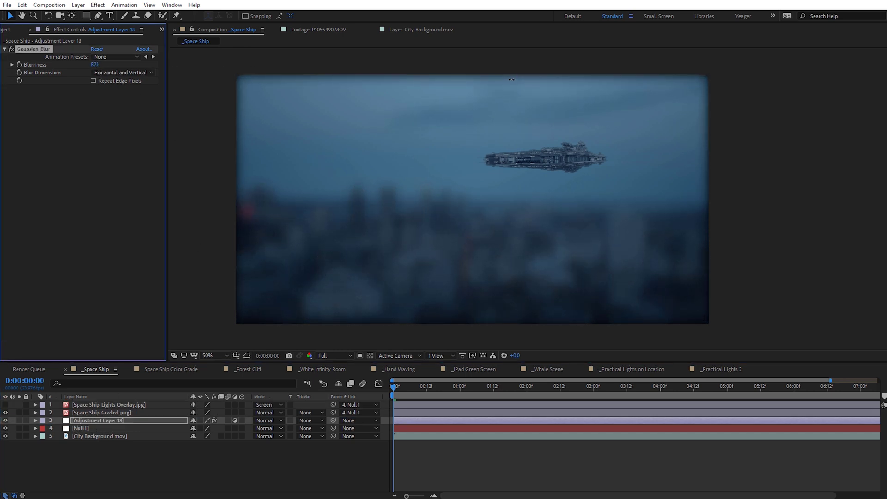
{"action": "left_click", "coordinate": [93, 81]}
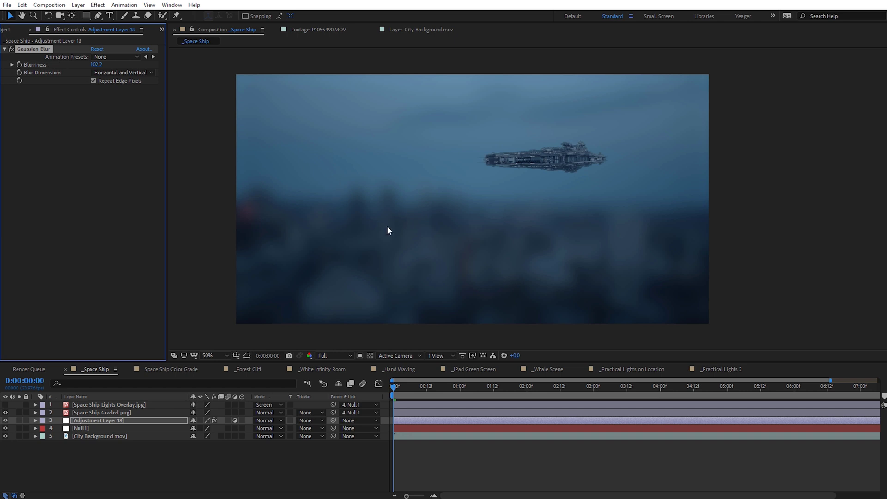
{"action": "key", "text": "Escape"}
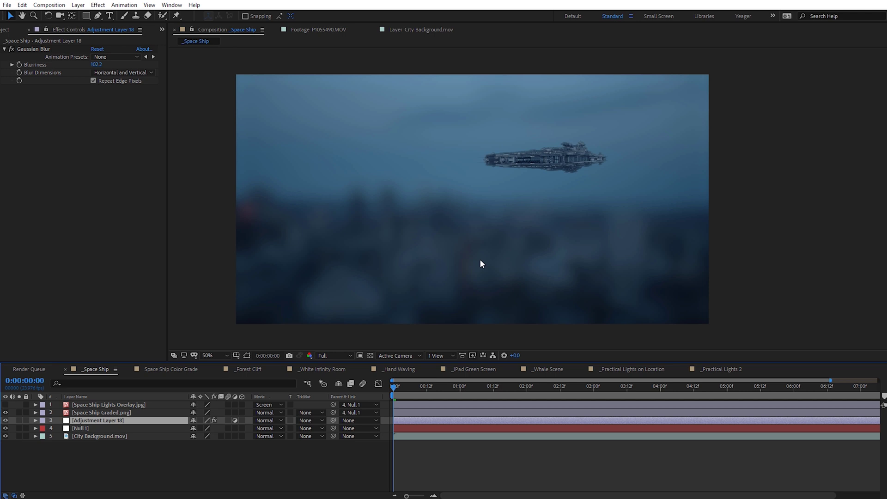
Step: Apply the Tint color correction effect to the Space Ship Graded.png layer
{"action": "left_click", "coordinate": [103, 412]}
{"action": "left_click", "coordinate": [98, 4]}
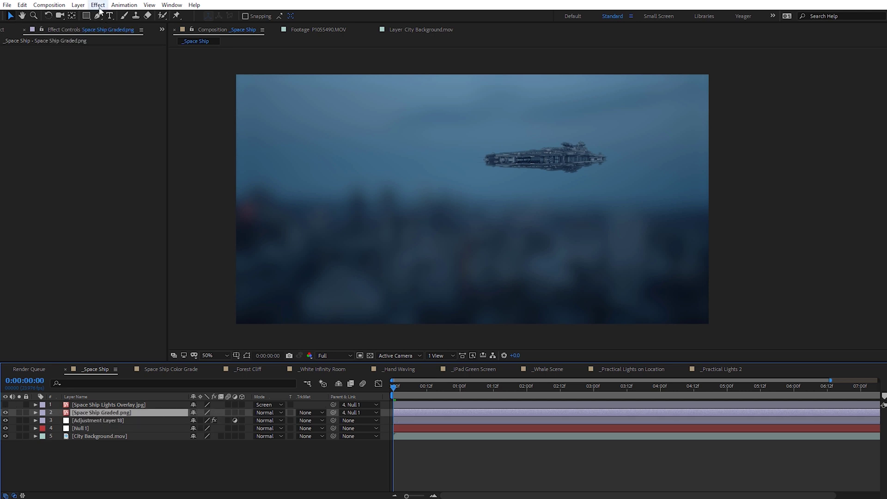
{"action": "mouse_move", "coordinate": [247, 35]}
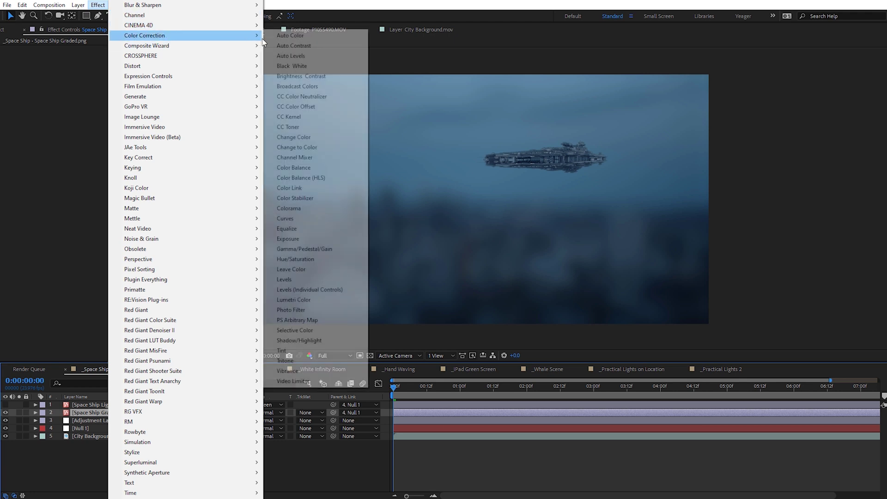
{"action": "left_click", "coordinate": [295, 350]}
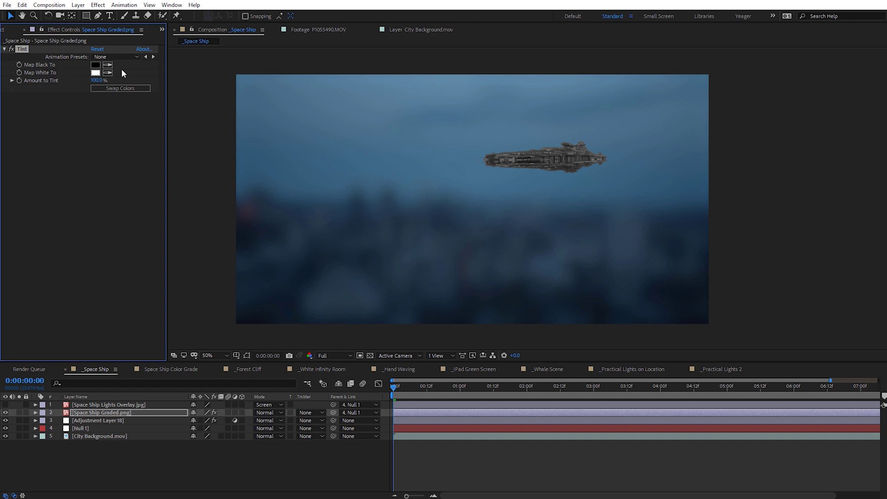
Step: Sample Map Black To from the blurred sky just above the skyline and Map White To from the lighter sky just above the ship
{"action": "left_click", "coordinate": [109, 67]}
{"action": "left_click", "coordinate": [293, 182]}
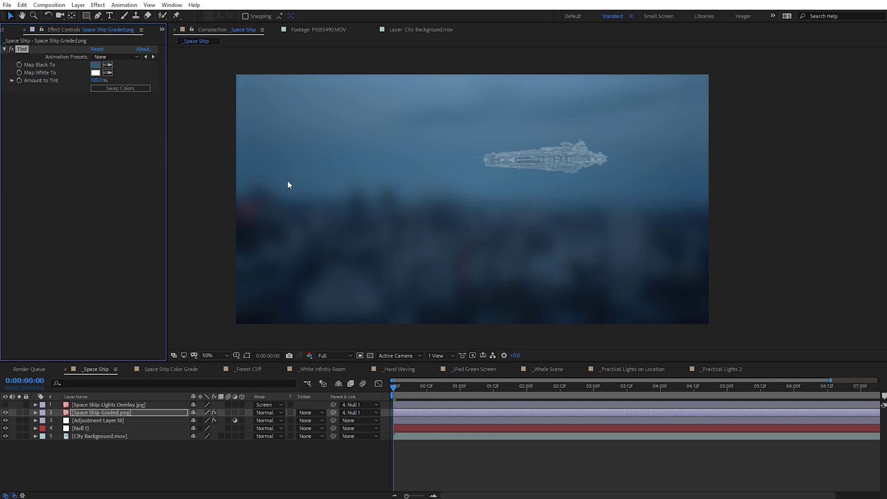
{"action": "left_click", "coordinate": [107, 73]}
{"action": "left_click", "coordinate": [532, 138]}
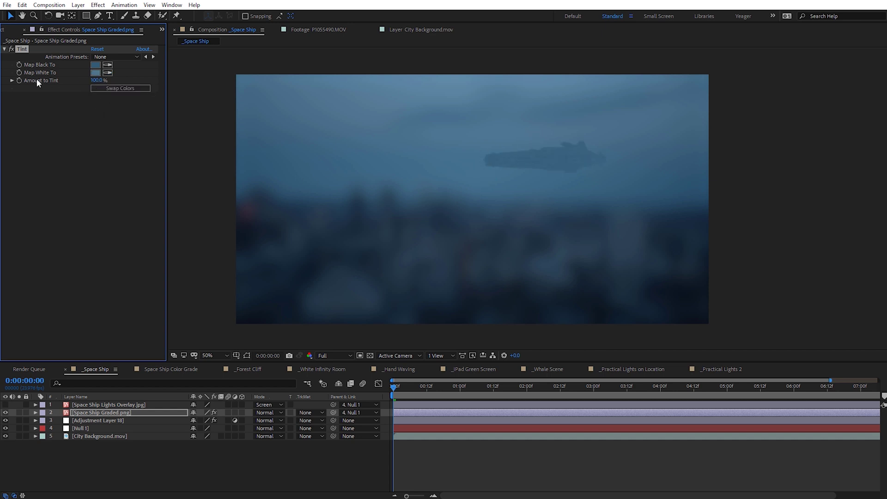
Step: Hide the blur adjustment layer and set the ship's Amount to Tint to 49%
{"action": "left_click_drag", "start_coordinate": [111, 82], "coordinate": [38, 85]}
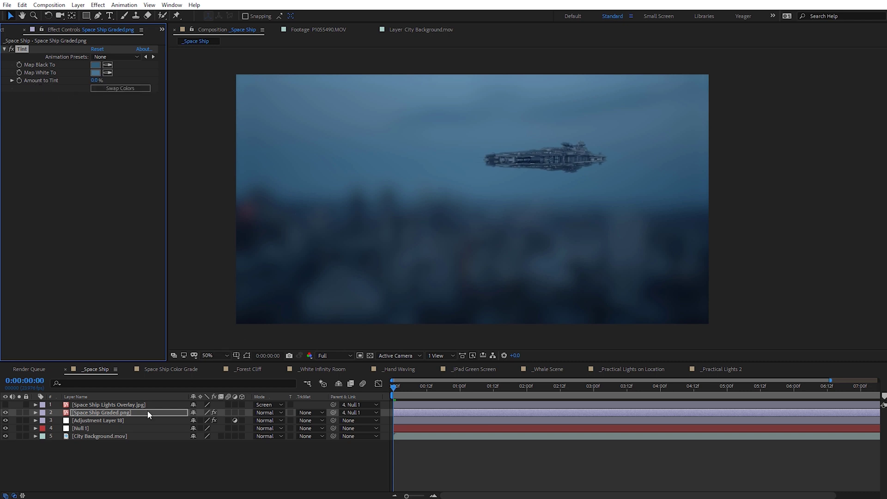
{"action": "left_click", "coordinate": [5, 420]}
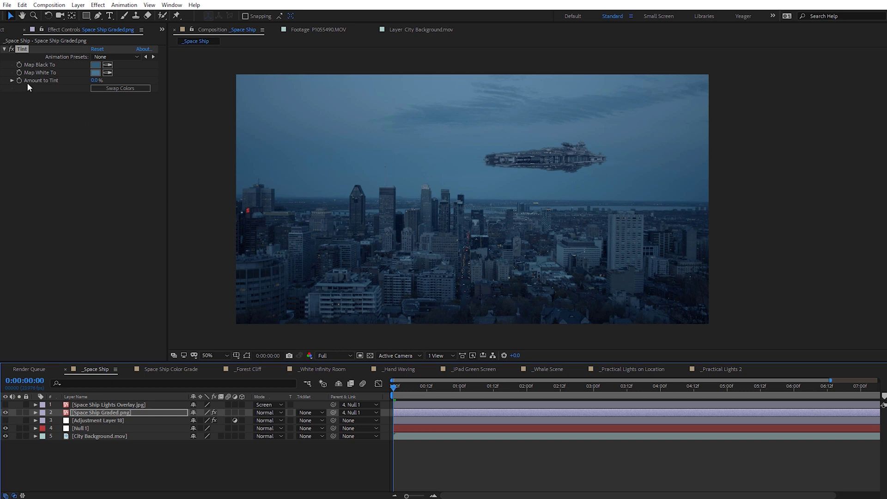
{"action": "left_click_drag", "start_coordinate": [93, 83], "coordinate": [112, 80]}
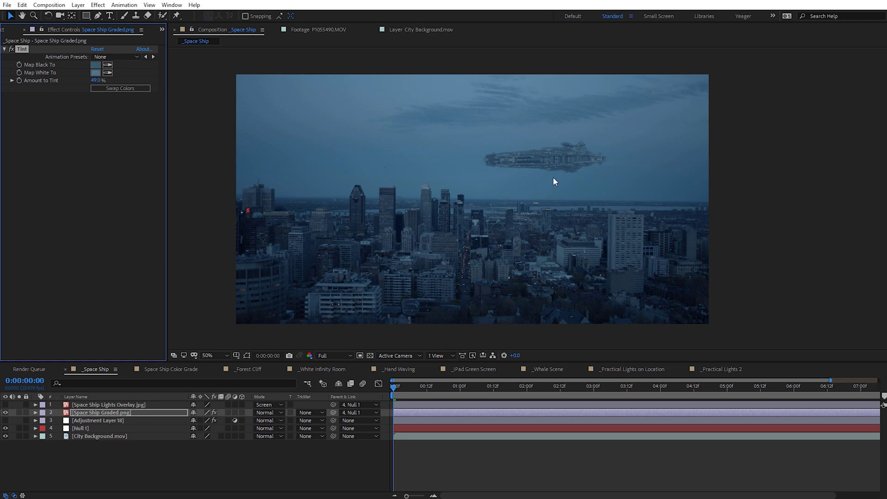
{"action": "scroll", "coordinate": [549, 226], "scroll_direction": "up", "scroll_amount": 2}
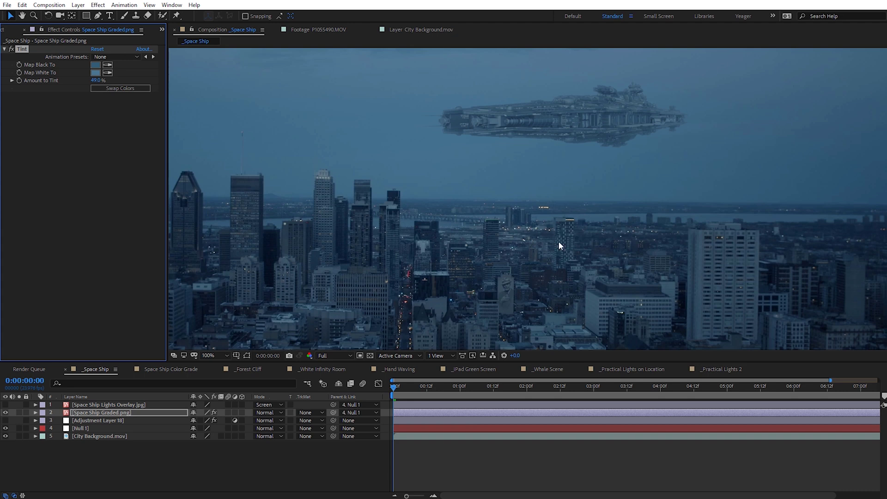
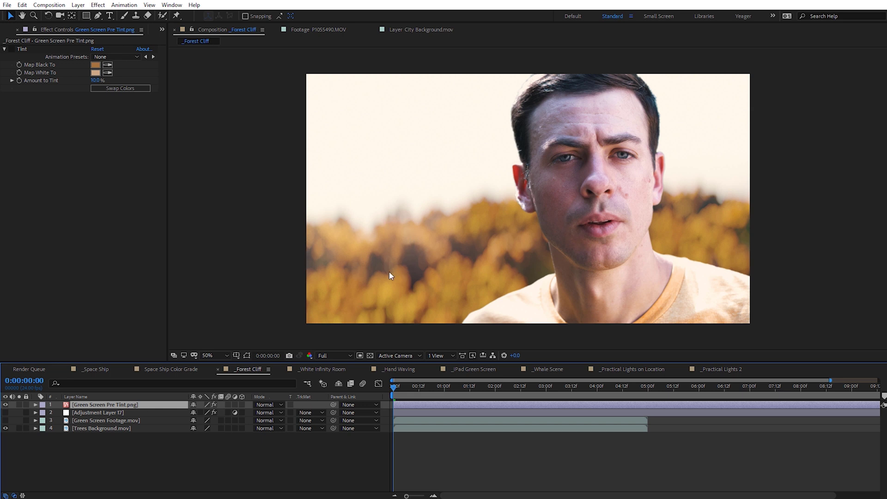
Step: Show the blur adjustment layer in the _Forest Cliff composition and enable the Tint effect on Green Screen Pre Tint.png
{"action": "left_click", "coordinate": [79, 413]}
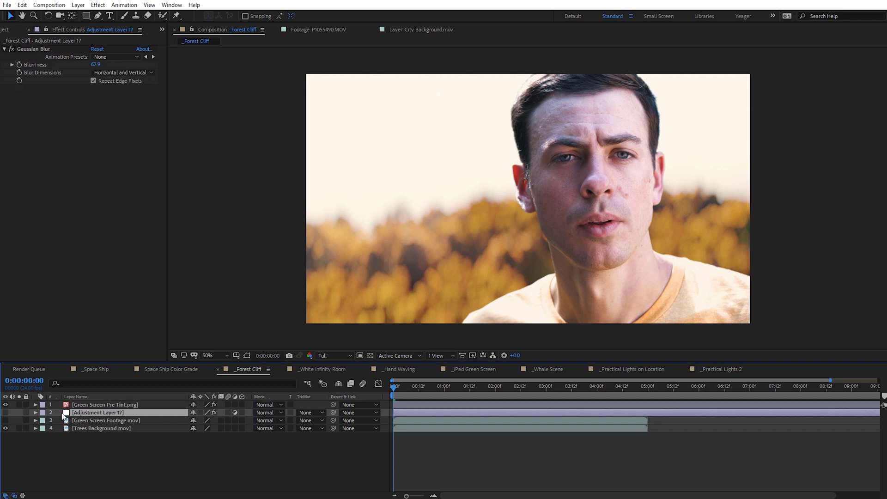
{"action": "left_click", "coordinate": [6, 412]}
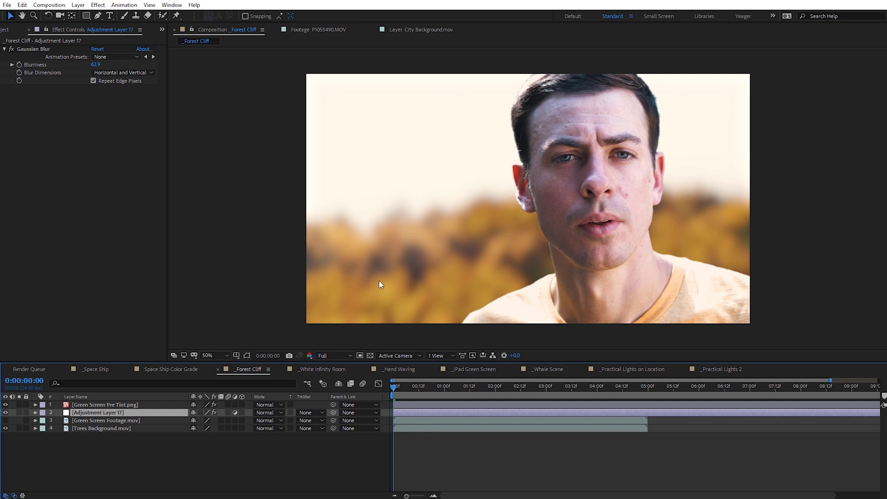
{"action": "left_click", "coordinate": [86, 405]}
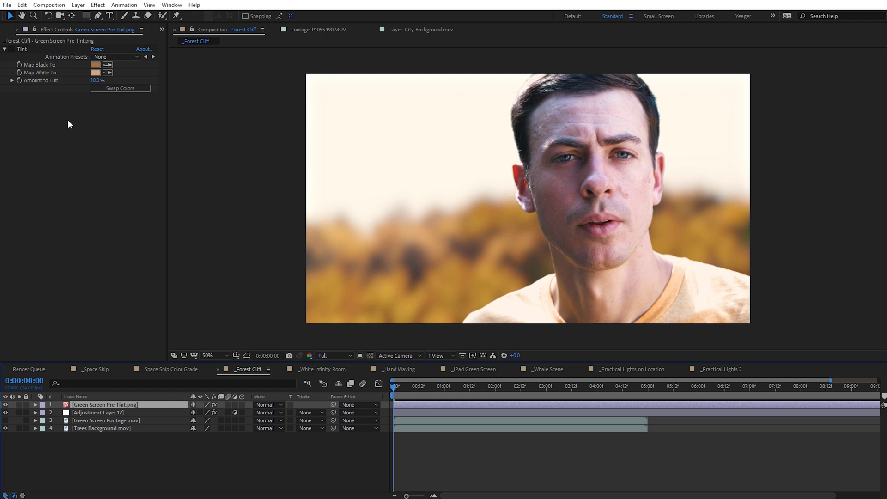
{"action": "left_click", "coordinate": [11, 49]}
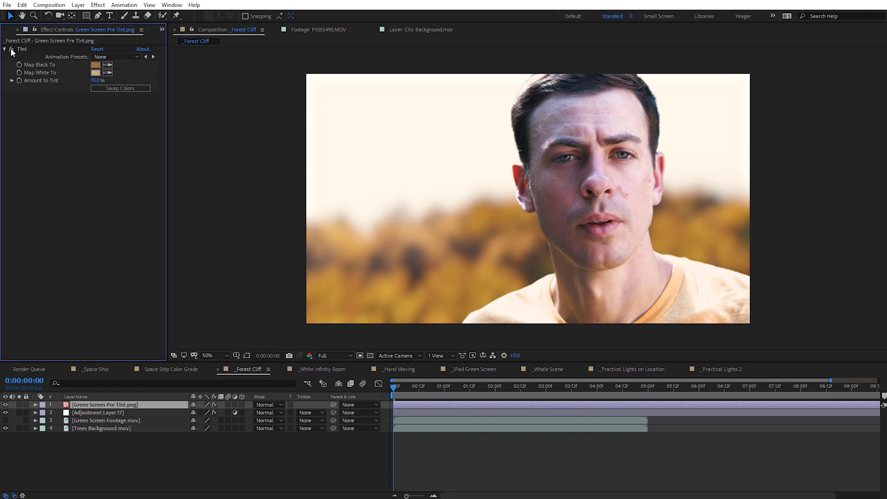
{"action": "left_click", "coordinate": [95, 88]}
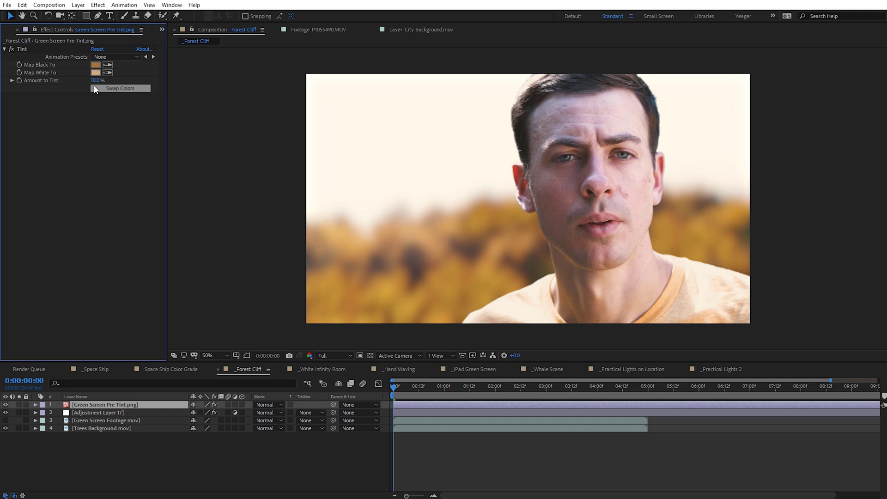
Step: Compare the Tint effect off and on for Green Screen Pre Tint.png, and toggle it on Whale Comp 1 in the _Whale Scene composition
{"action": "left_click", "coordinate": [12, 49]}
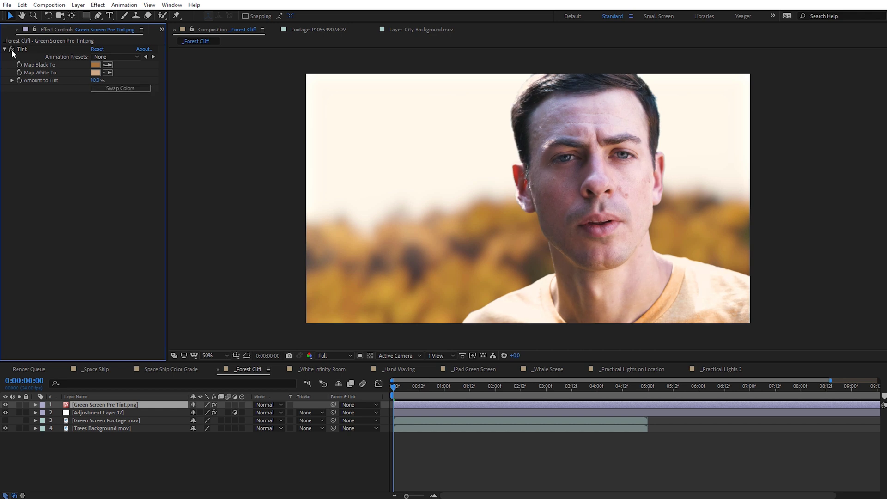
{"action": "left_click", "coordinate": [12, 49]}
{"action": "left_click", "coordinate": [11, 49]}
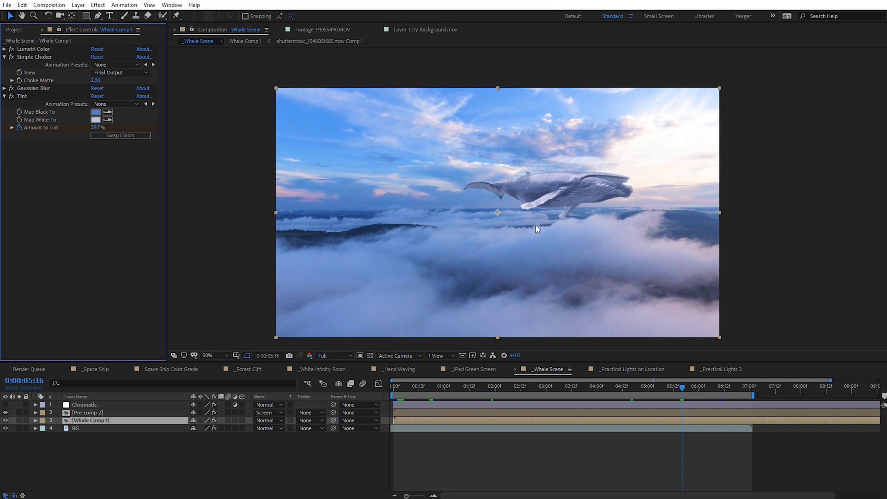
{"action": "left_click", "coordinate": [12, 96]}
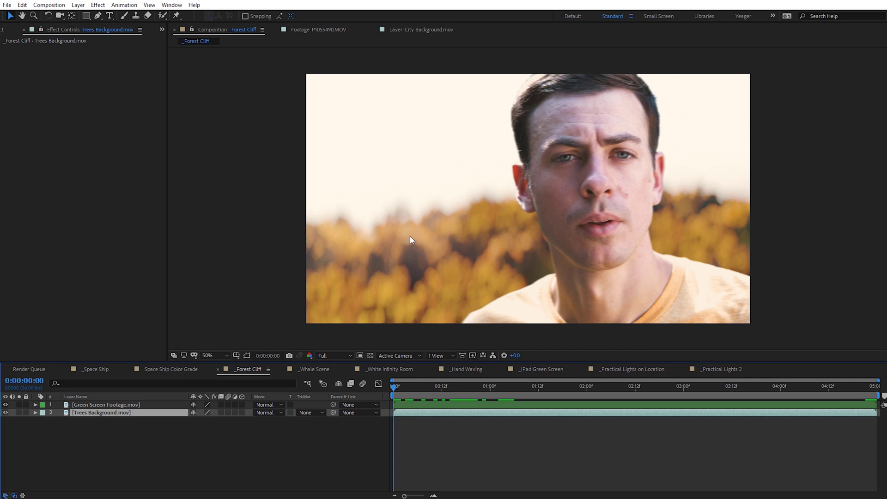
Step: Duplicate the Trees Background.mov layer in _Forest Cliff and place the copy above Green Screen Footage.mov
{"action": "left_click", "coordinate": [109, 406]}
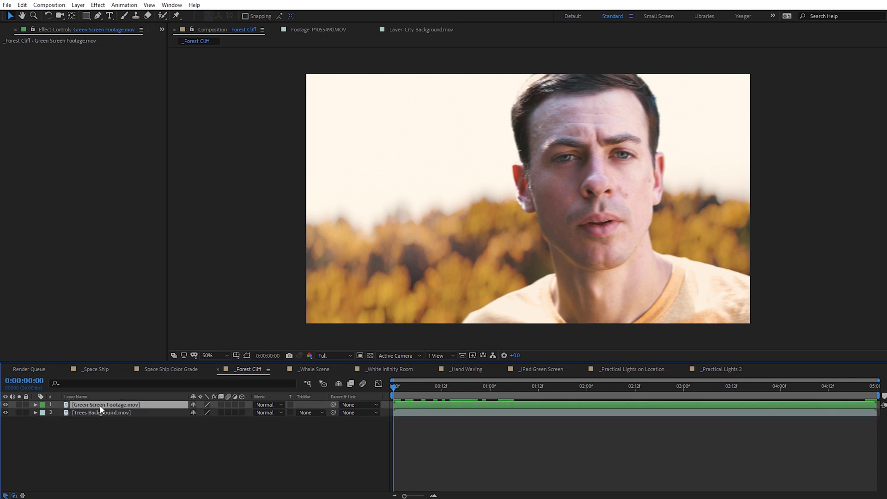
{"action": "left_click", "coordinate": [6, 404]}
{"action": "left_click", "coordinate": [5, 405]}
{"action": "left_click", "coordinate": [97, 415]}
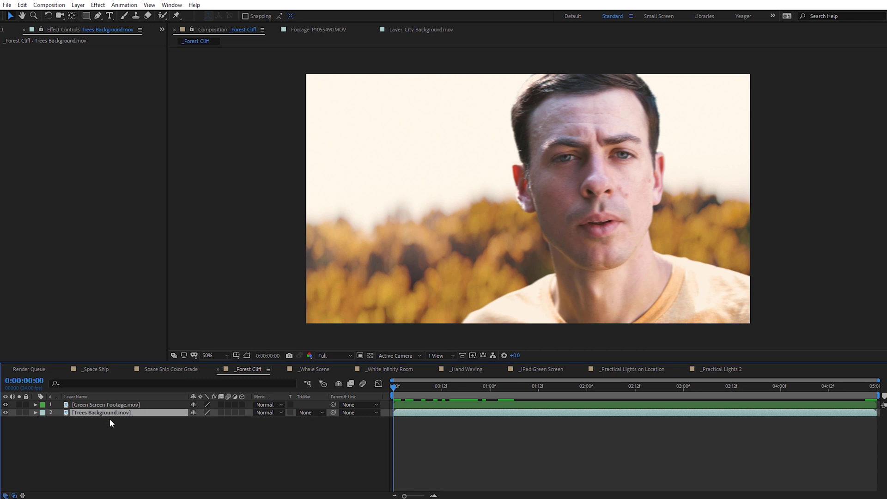
{"action": "key", "text": "ctrl+d"}
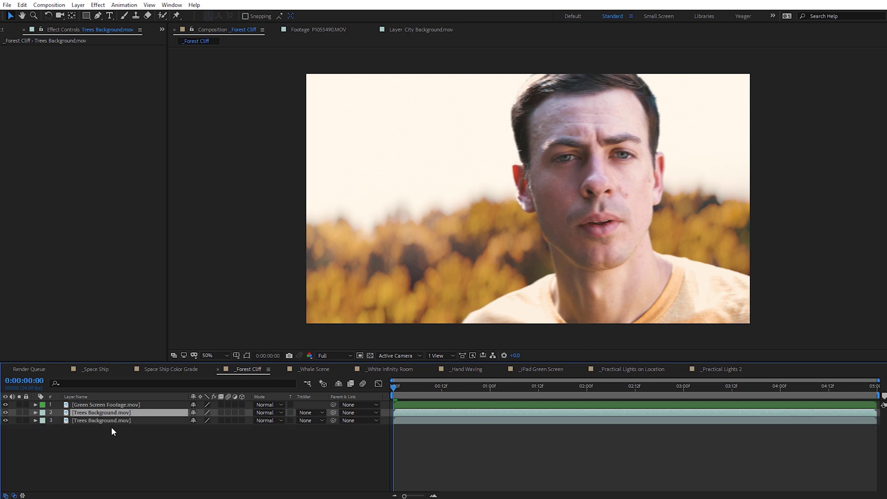
{"action": "left_click_drag", "start_coordinate": [103, 417], "coordinate": [114, 405]}
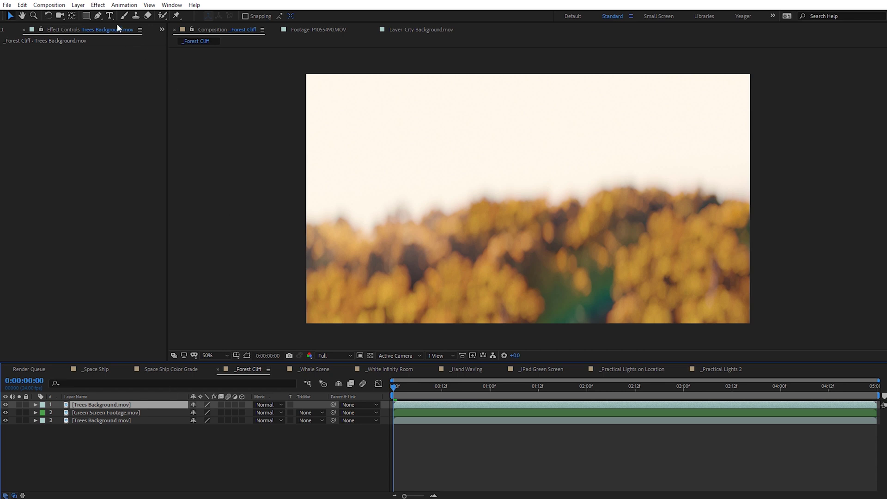
Step: Apply Gaussian Blur to the upper Trees Background.mov layer with Blurriness 54.4 and Repeat Edge Pixels enabled
{"action": "left_click", "coordinate": [102, 6]}
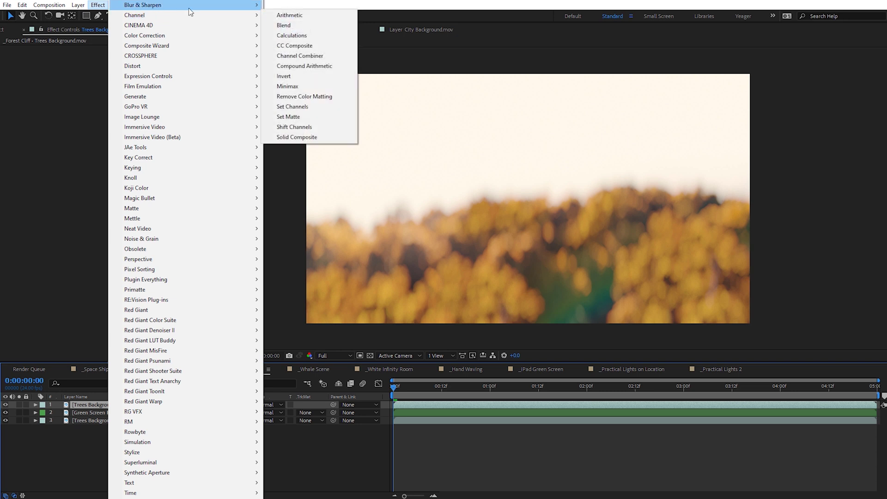
{"action": "mouse_move", "coordinate": [152, 5]}
{"action": "left_click", "coordinate": [305, 117]}
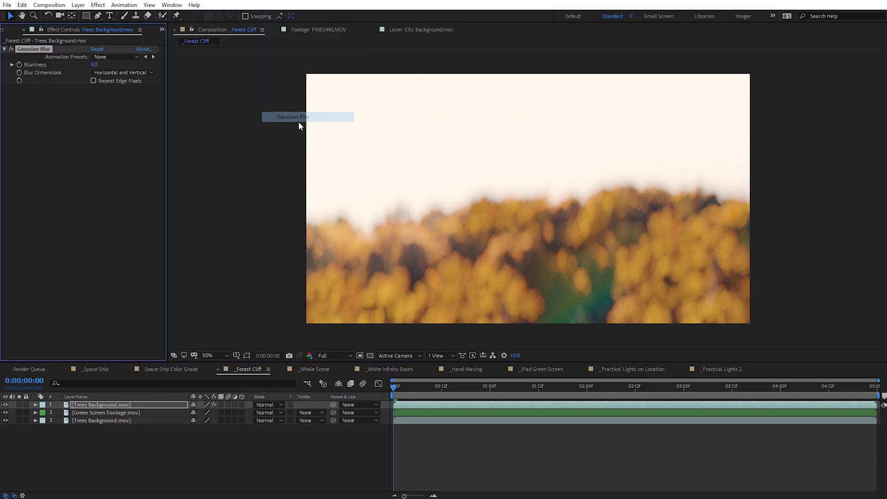
{"action": "left_click_drag", "start_coordinate": [95, 67], "coordinate": [393, 113]}
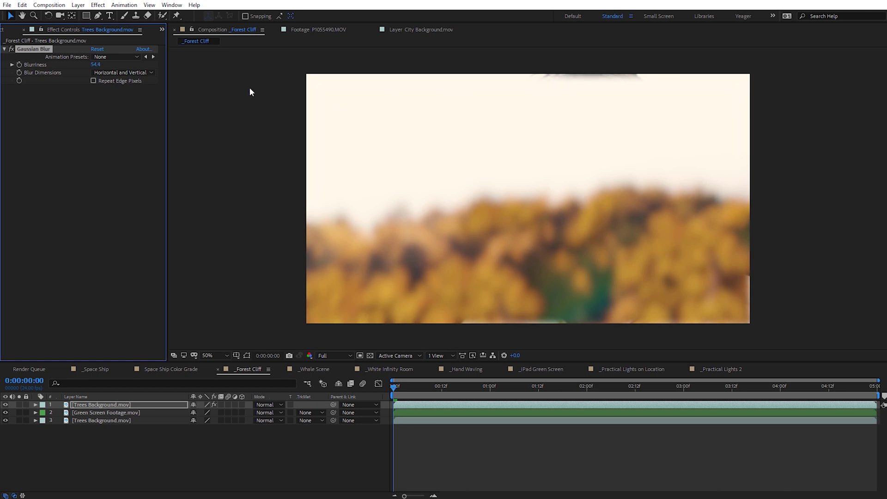
{"action": "left_click", "coordinate": [94, 81]}
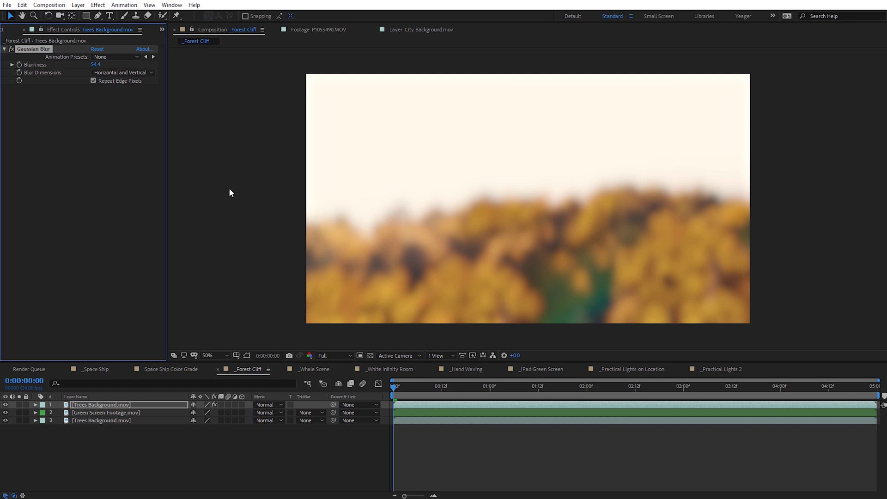
Step: Add a Set Matte effect to the blurred copy, taking the inverted matte from Green Screen Footage.mov with Effects & Masks
{"action": "left_click", "coordinate": [99, 5]}
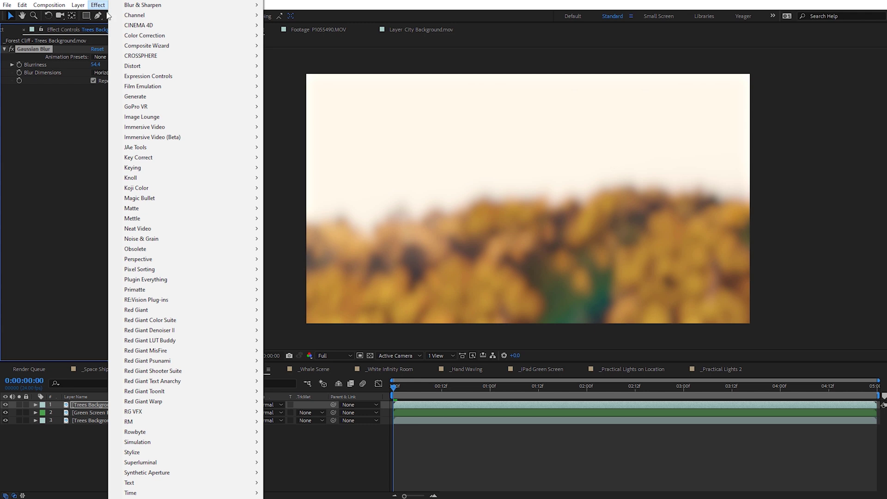
{"action": "mouse_move", "coordinate": [171, 17]}
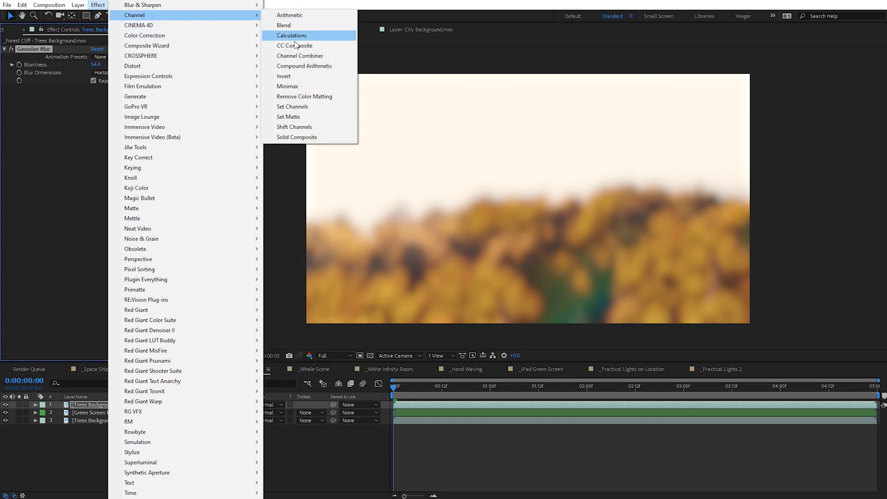
{"action": "left_click", "coordinate": [298, 118]}
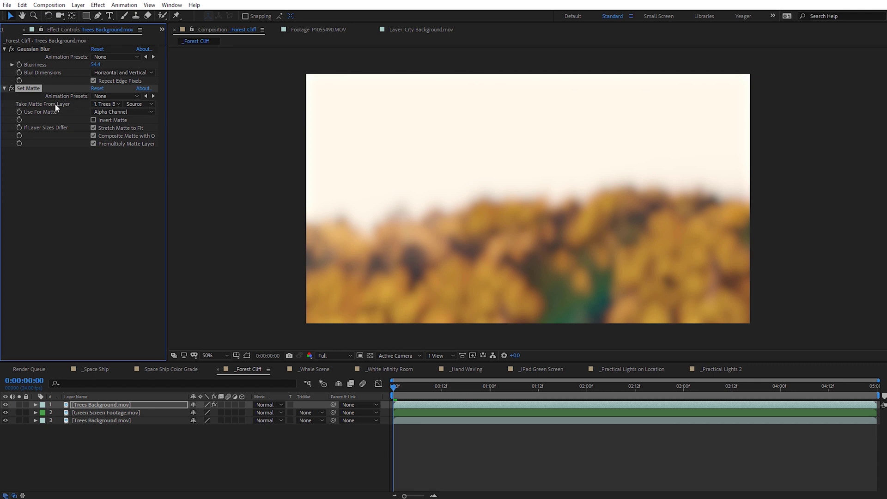
{"action": "left_click", "coordinate": [112, 106]}
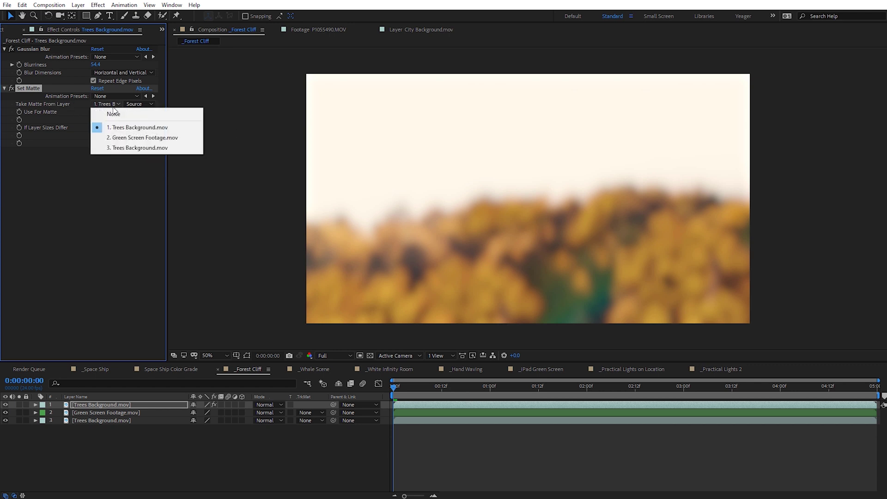
{"action": "left_click", "coordinate": [131, 138]}
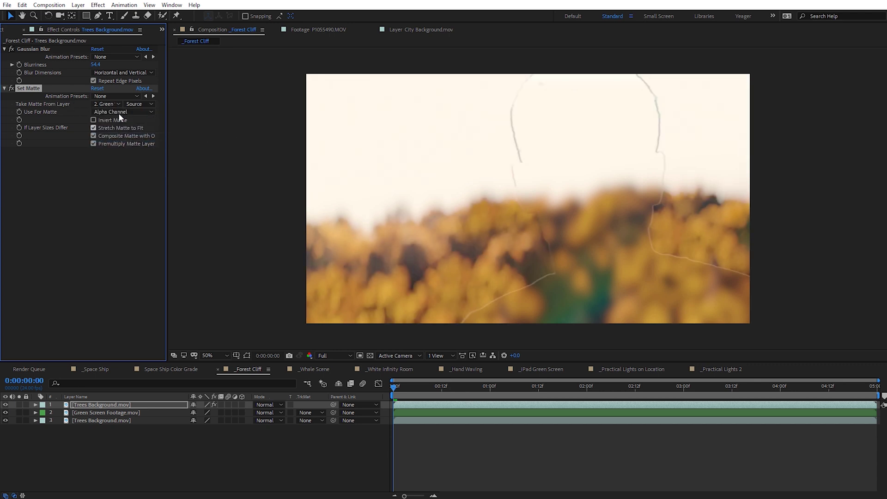
{"action": "left_click", "coordinate": [144, 106]}
{"action": "left_click", "coordinate": [152, 134]}
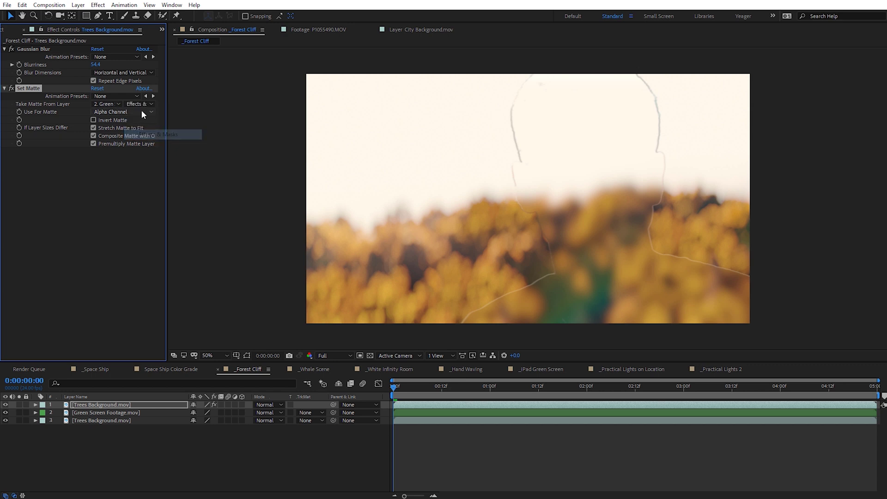
{"action": "left_click", "coordinate": [94, 121]}
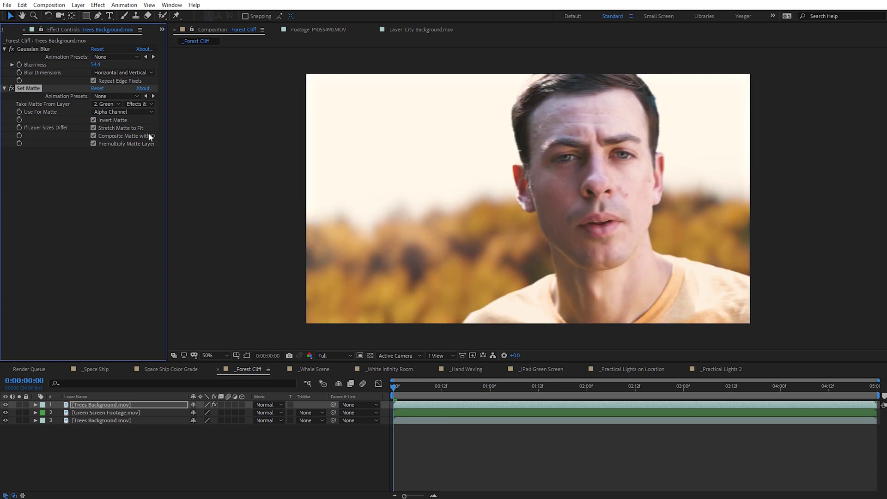
Step: Solo the top Trees Background.mov layer and add Channel Blur with Repeat Edge Pixels enabled and Alpha Blurriness 80
{"action": "left_click", "coordinate": [19, 404]}
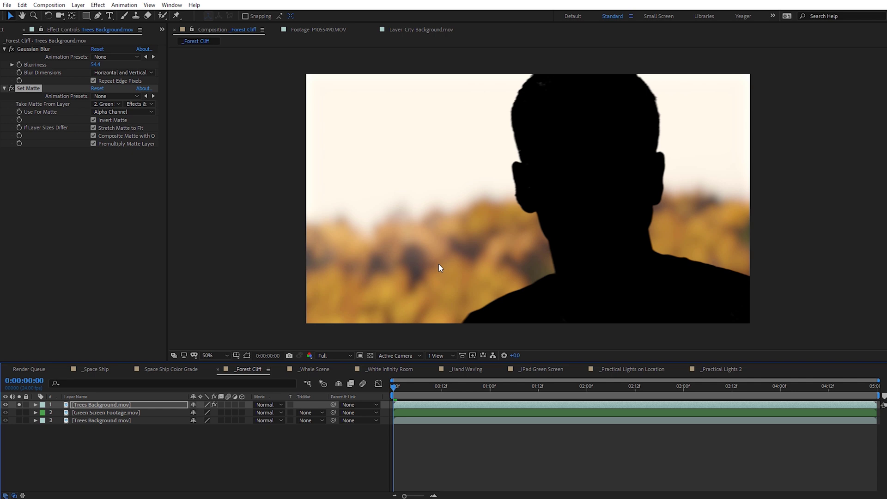
{"action": "left_click", "coordinate": [99, 6]}
{"action": "mouse_move", "coordinate": [185, 6]}
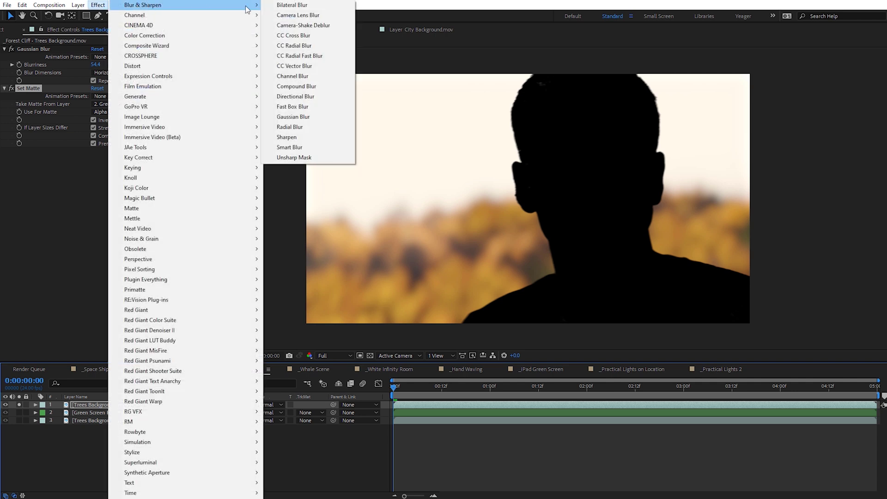
{"action": "left_click", "coordinate": [295, 76]}
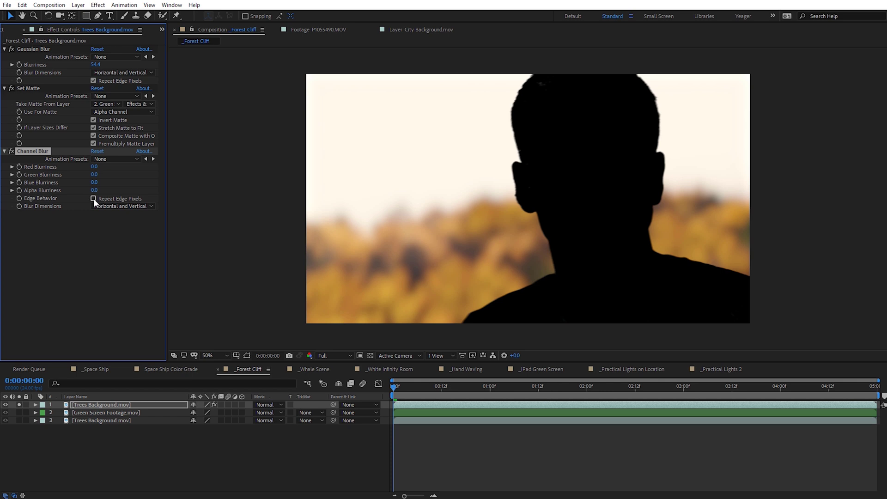
{"action": "left_click", "coordinate": [94, 199]}
{"action": "left_click_drag", "start_coordinate": [94, 190], "coordinate": [131, 192]}
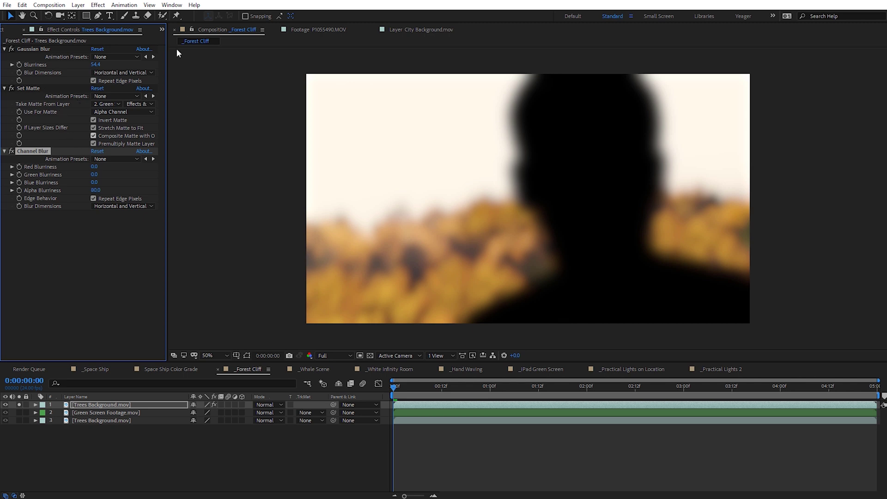
Step: Add a second Set Matte effect that takes its matte from Green Screen Footage.mov using Effects & Masks, without inverting it
{"action": "left_click", "coordinate": [98, 6]}
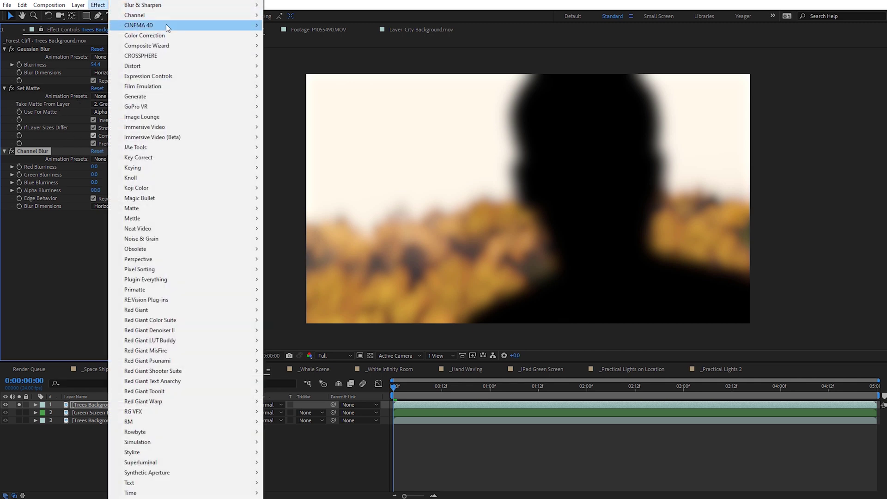
{"action": "mouse_move", "coordinate": [254, 19]}
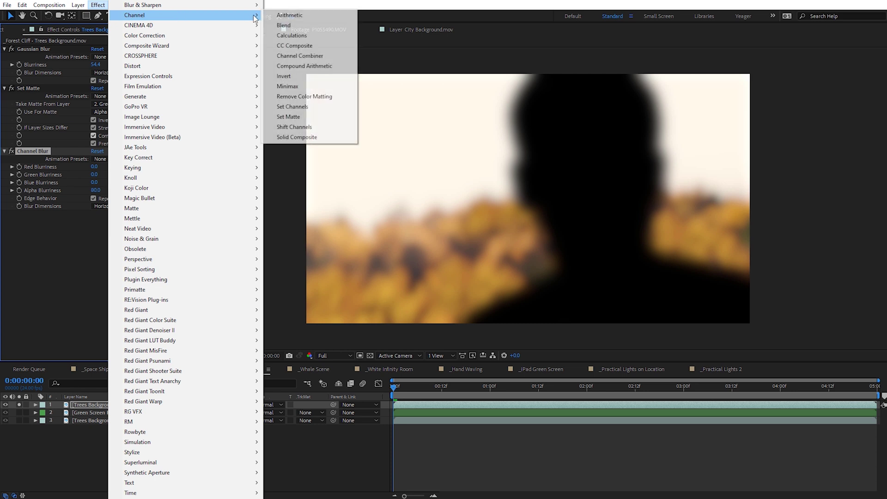
{"action": "left_click", "coordinate": [303, 116]}
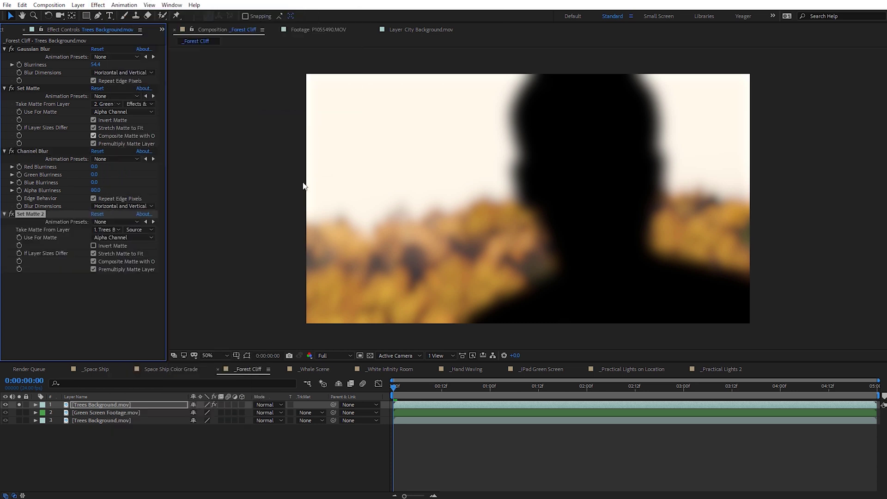
{"action": "left_click", "coordinate": [106, 229]}
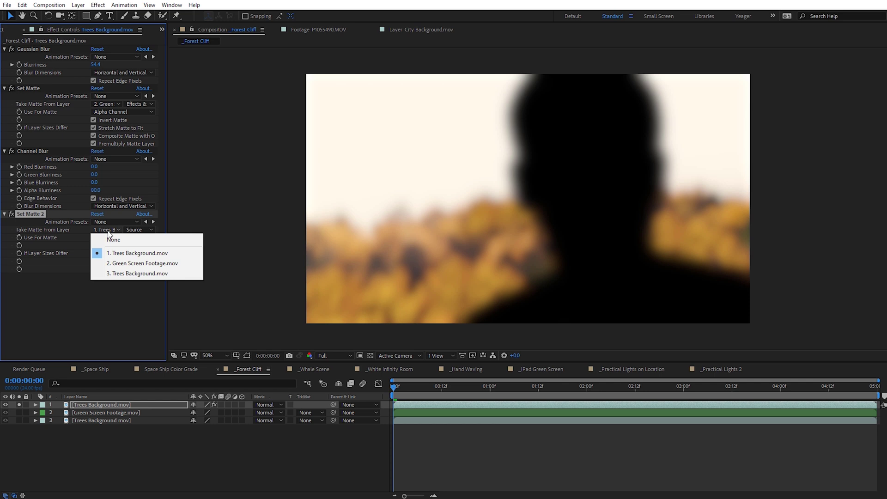
{"action": "left_click", "coordinate": [128, 263]}
{"action": "left_click", "coordinate": [138, 230]}
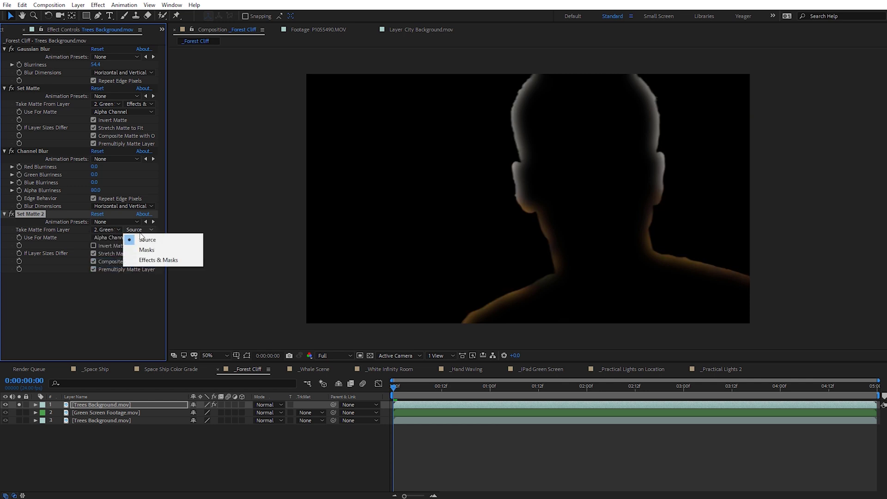
{"action": "left_click", "coordinate": [148, 260]}
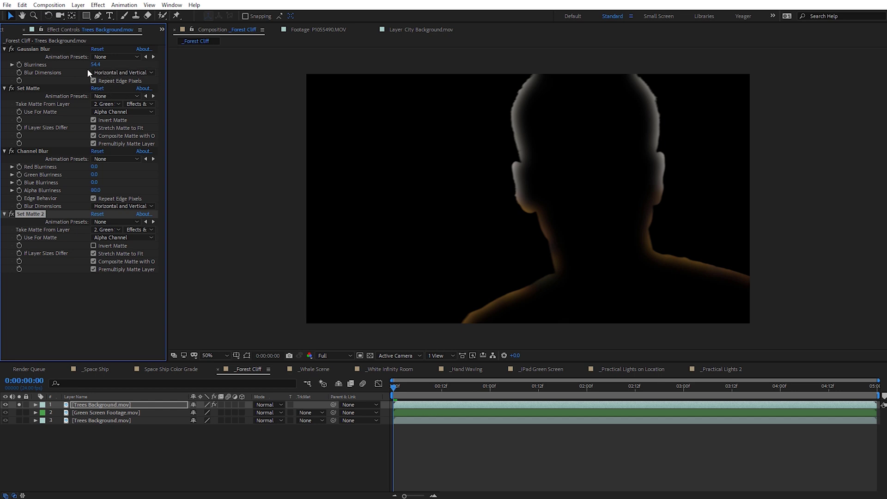
Step: Set the Gaussian Blur's Blurriness to 0 and inspect the light wrap along the head, neck and shoulders up close
{"action": "left_click_drag", "start_coordinate": [95, 64], "coordinate": [9, 66]}
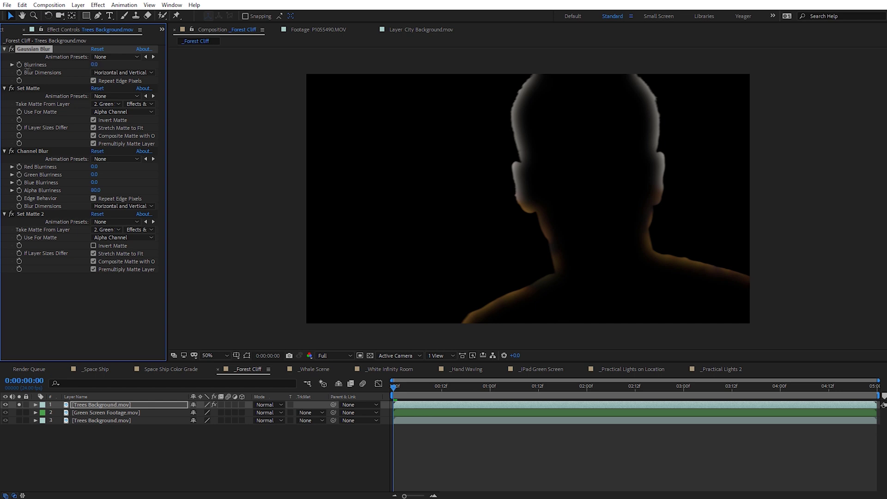
{"action": "scroll", "coordinate": [555, 257], "scroll_direction": "up", "scroll_amount": 2}
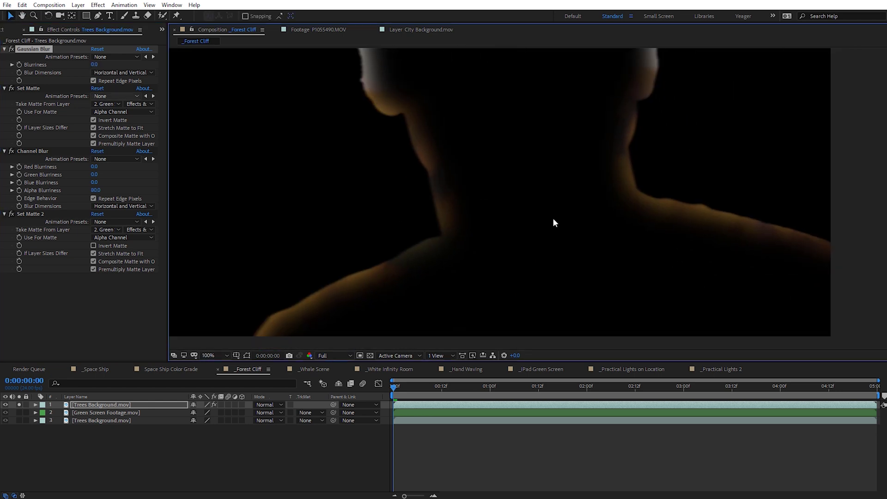
{"action": "left_click_drag", "start_coordinate": [405, 125], "coordinate": [461, 226]}
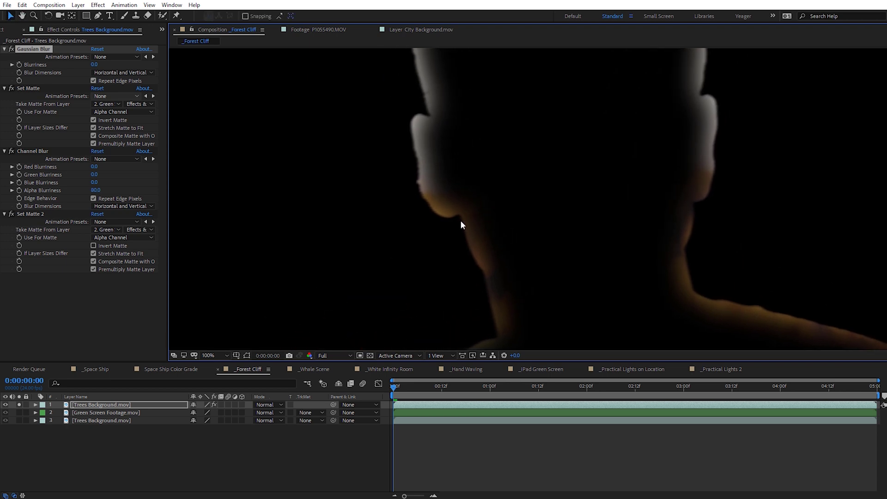
{"action": "scroll", "coordinate": [494, 211], "scroll_direction": "down", "scroll_amount": 2}
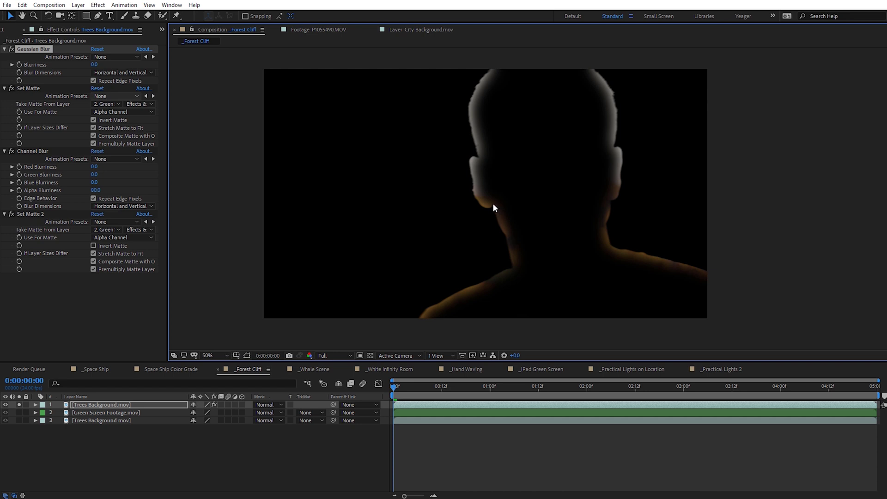
Step: Set the Gaussian Blur's Blurriness to 100 and the Channel Blur's Alpha Blurriness to 68
{"action": "left_click", "coordinate": [94, 65]}
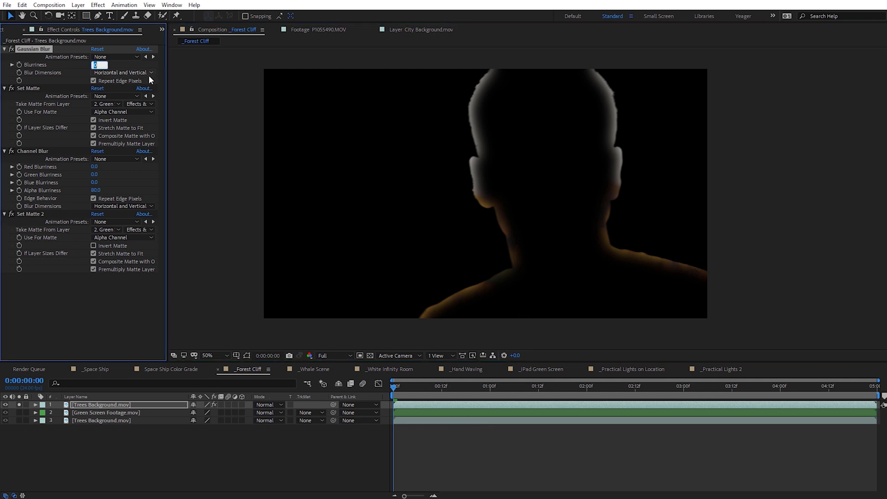
{"action": "type", "text": "100"}
{"action": "key", "text": "Return"}
{"action": "left_click_drag", "start_coordinate": [98, 193], "coordinate": [234, 206]}
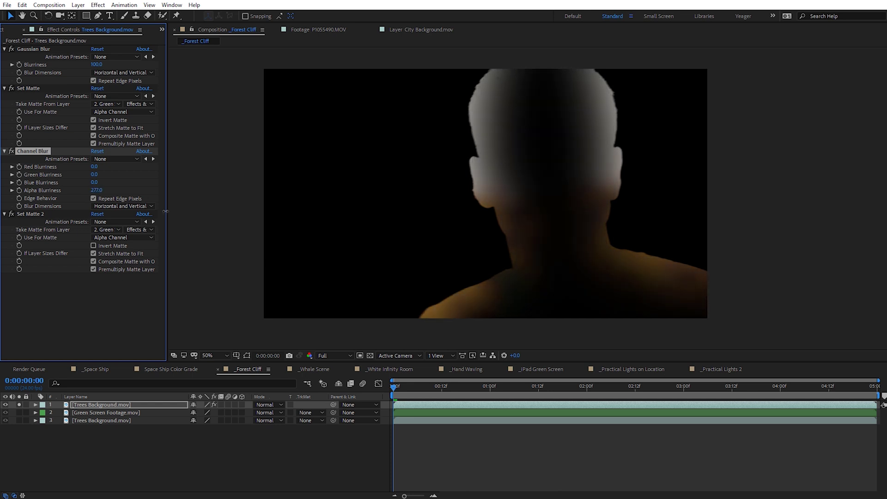
{"action": "left_click_drag", "start_coordinate": [165, 211], "coordinate": [35, 215]}
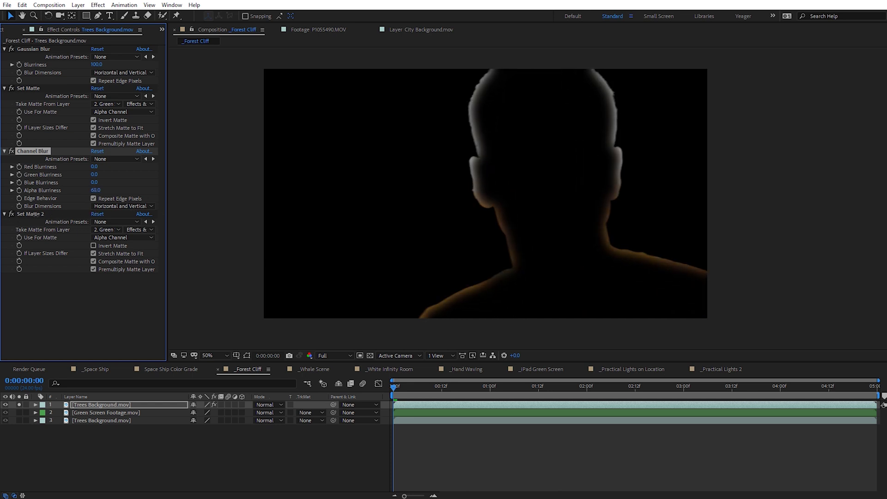
Step: Unsolo the top Trees Background.mov layer and compare the composite with and without its light wrap
{"action": "left_click", "coordinate": [19, 405]}
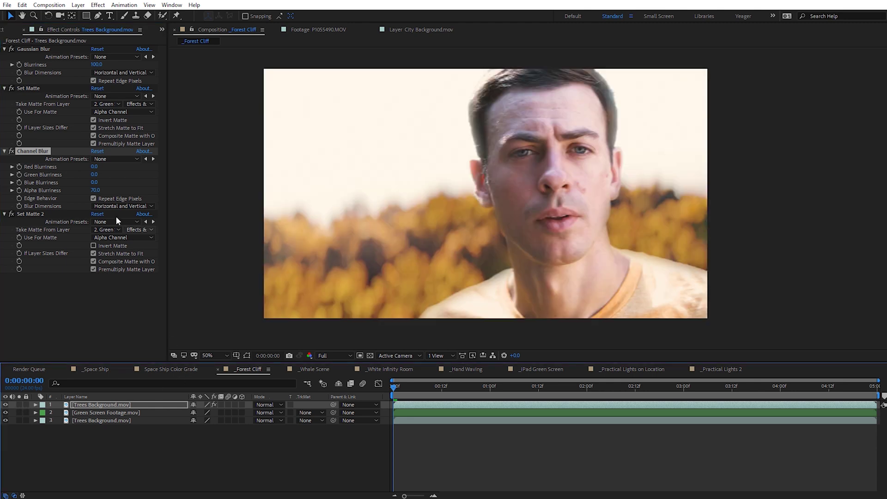
{"action": "left_click", "coordinate": [6, 404]}
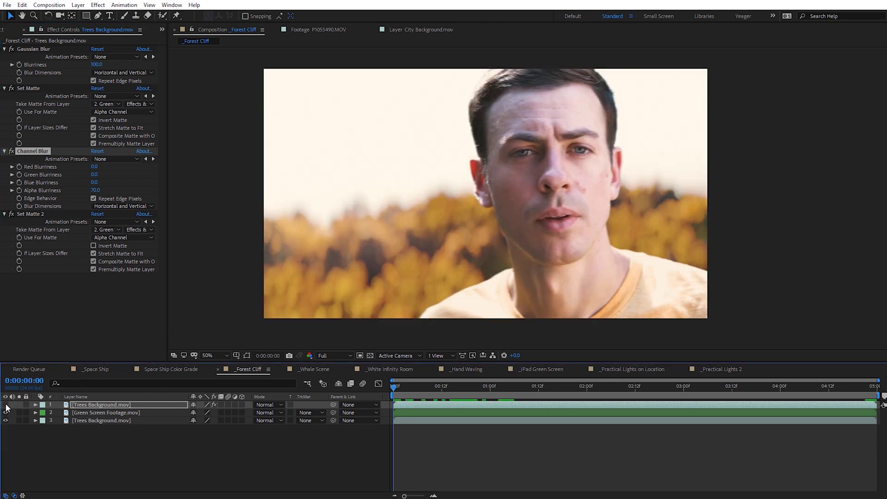
{"action": "left_click", "coordinate": [6, 405]}
{"action": "left_click", "coordinate": [6, 404]}
{"action": "left_click", "coordinate": [6, 405]}
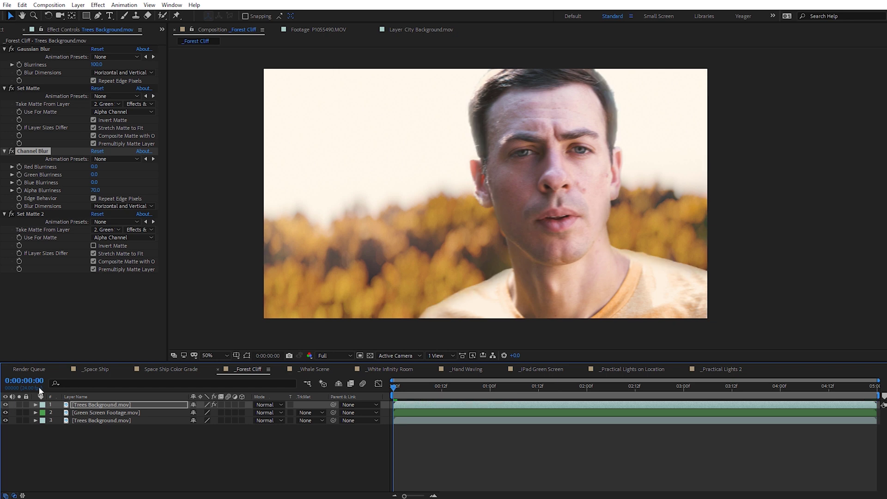
Step: Set the Channel Blur's Alpha Blurriness to 48 and the light wrap layer's blending mode to Screen
{"action": "left_click_drag", "start_coordinate": [95, 190], "coordinate": [68, 207]}
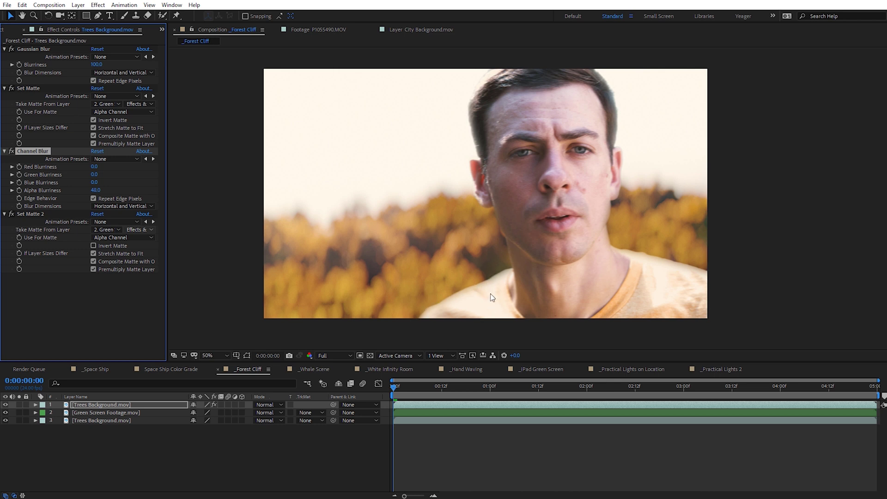
{"action": "left_click", "coordinate": [270, 406]}
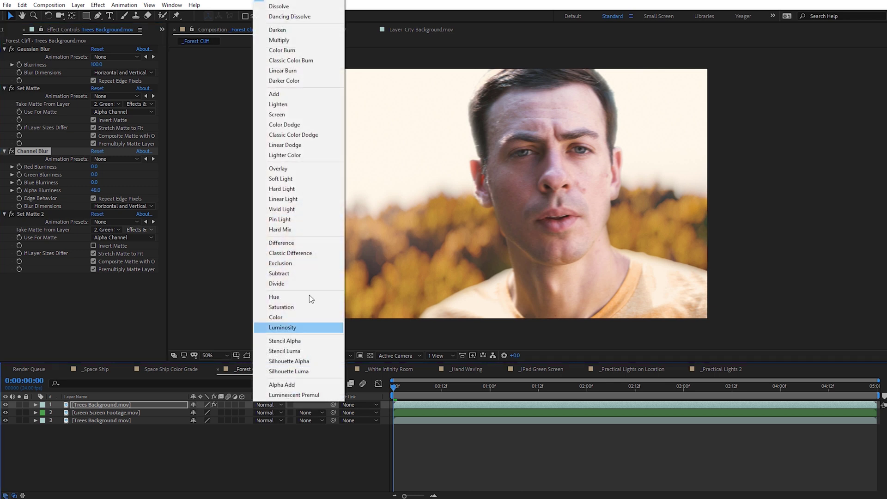
{"action": "left_click", "coordinate": [301, 116]}
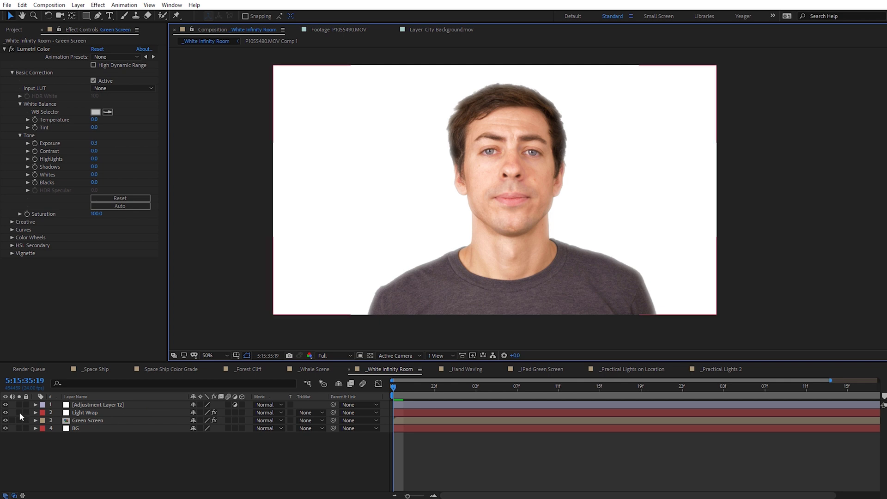
Step: Compare the _White Infinity Room composite with its Light Wrap layer shown and hidden
{"action": "left_click", "coordinate": [6, 412]}
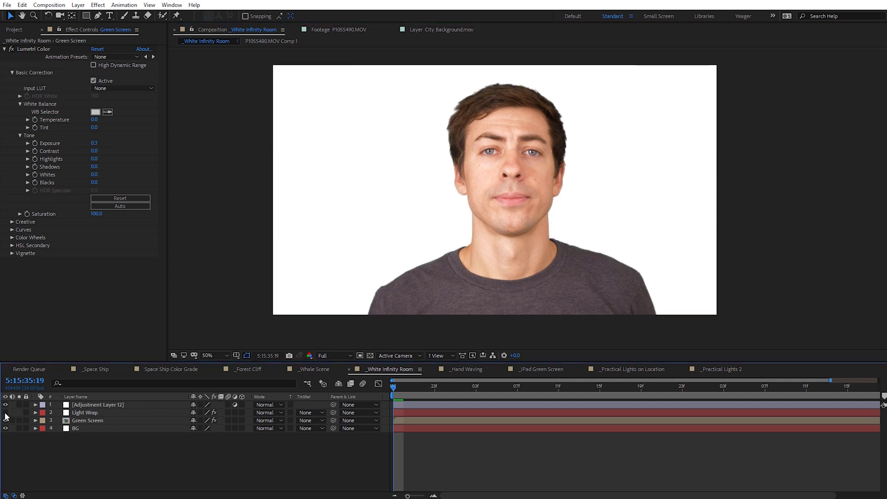
{"action": "left_click", "coordinate": [5, 413]}
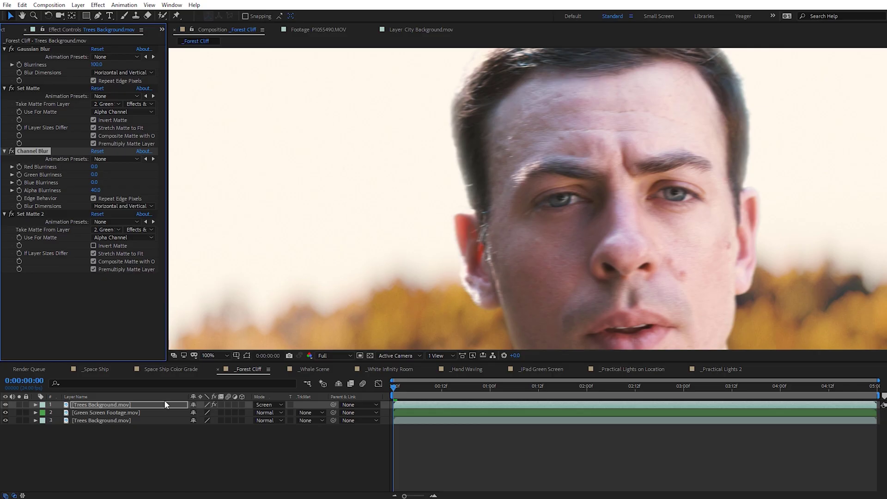
Step: Lower the opacity of the top Trees Background.mov layer in _Forest Cliff and reduce the Channel Blur's Alpha Blurriness
{"action": "key", "text": "t"}
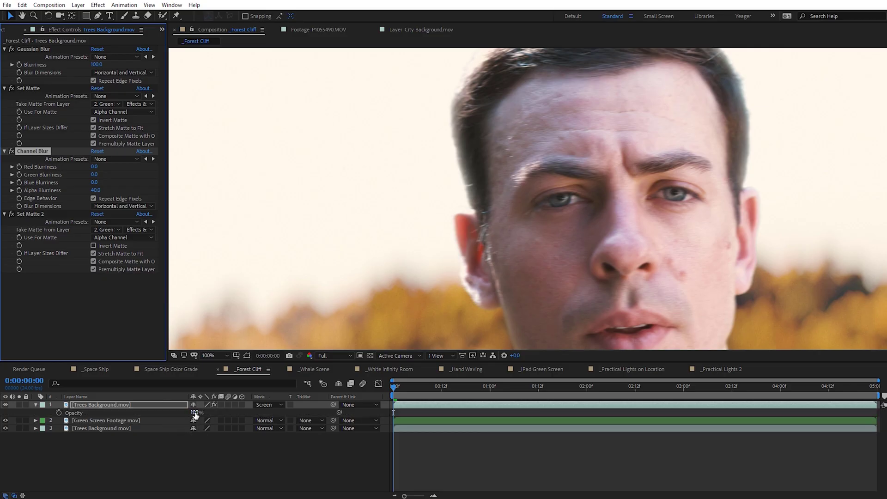
{"action": "mouse_move", "coordinate": [195, 413]}
{"action": "left_mouse_down"}
{"action": "mouse_move", "coordinate": [169, 412]}
{"action": "mouse_move", "coordinate": [179, 412]}
{"action": "left_mouse_up"}
{"action": "left_click_drag", "start_coordinate": [95, 190], "coordinate": [87, 198]}
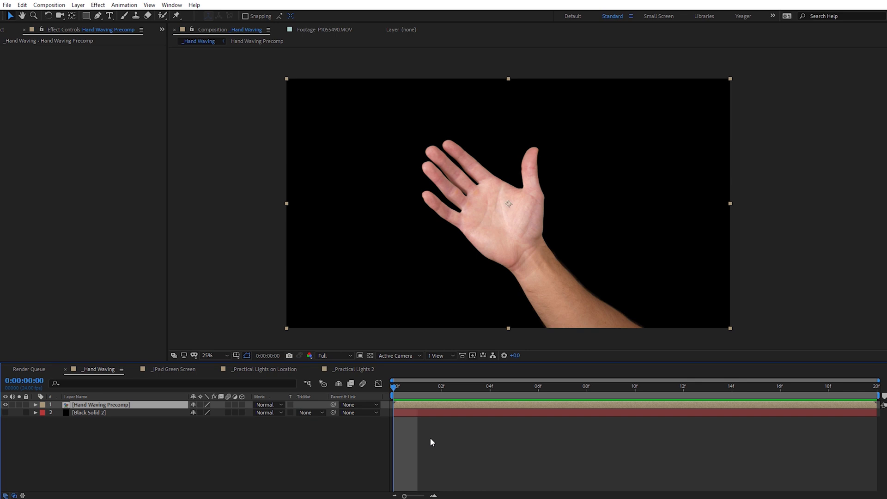
Step: Examine the moving hand's edges and motion blur up close around frames 11 to 13 of _Hand Waving
{"action": "left_click_drag", "start_coordinate": [395, 387], "coordinate": [708, 391]}
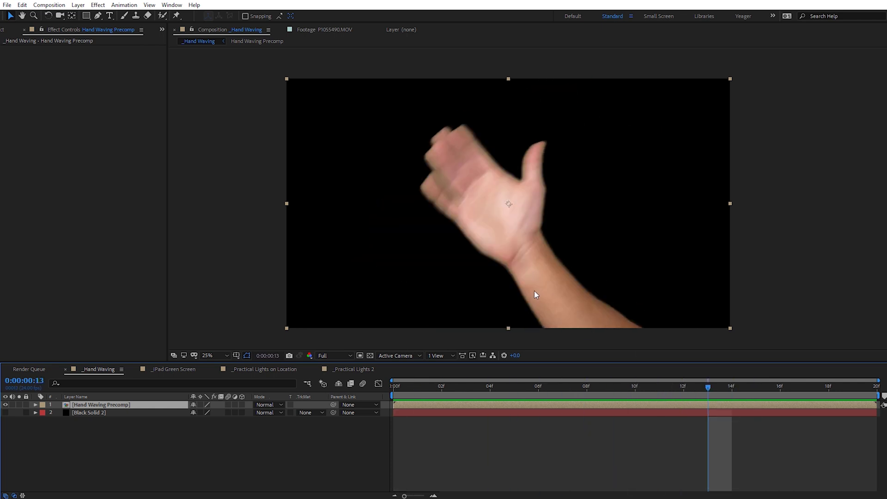
{"action": "key", "text": "period"}
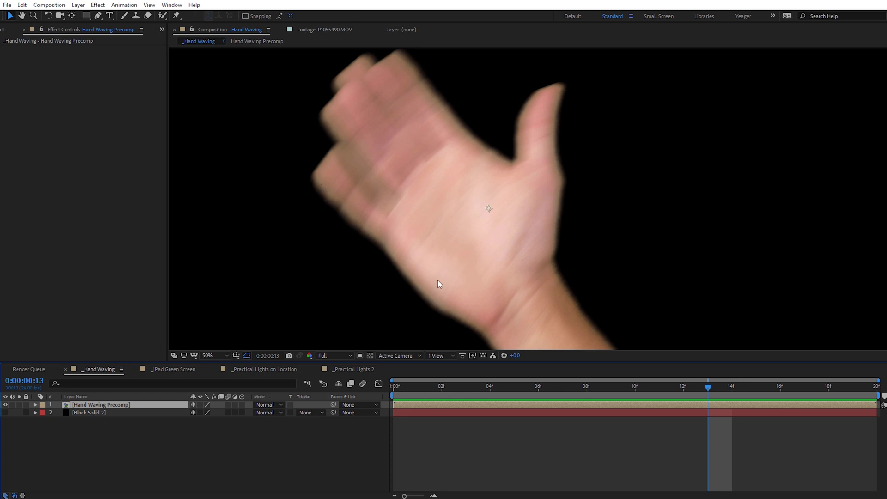
{"action": "left_click", "coordinate": [659, 392]}
{"action": "mouse_move", "coordinate": [660, 392]}
{"action": "left_mouse_down"}
{"action": "mouse_move", "coordinate": [617, 390]}
{"action": "mouse_move", "coordinate": [659, 390]}
{"action": "left_mouse_up"}
{"action": "left_click_drag", "start_coordinate": [534, 144], "coordinate": [437, 181]}
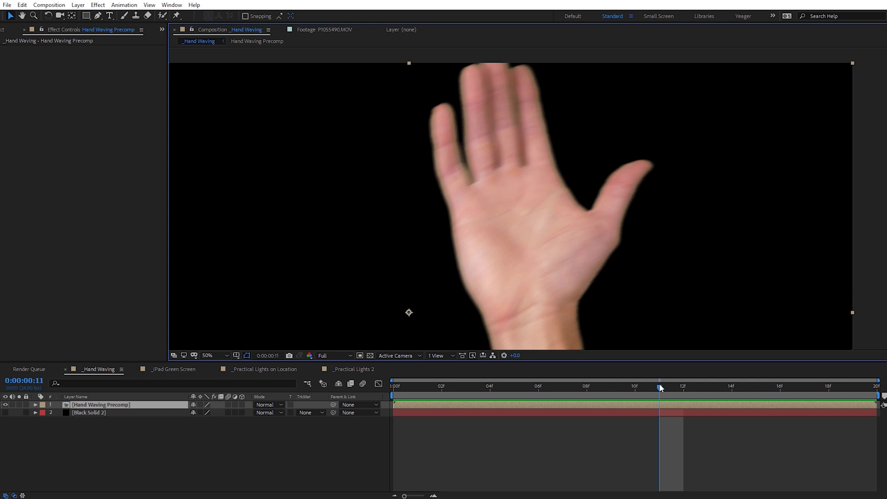
{"action": "left_click_drag", "start_coordinate": [660, 386], "coordinate": [701, 387]}
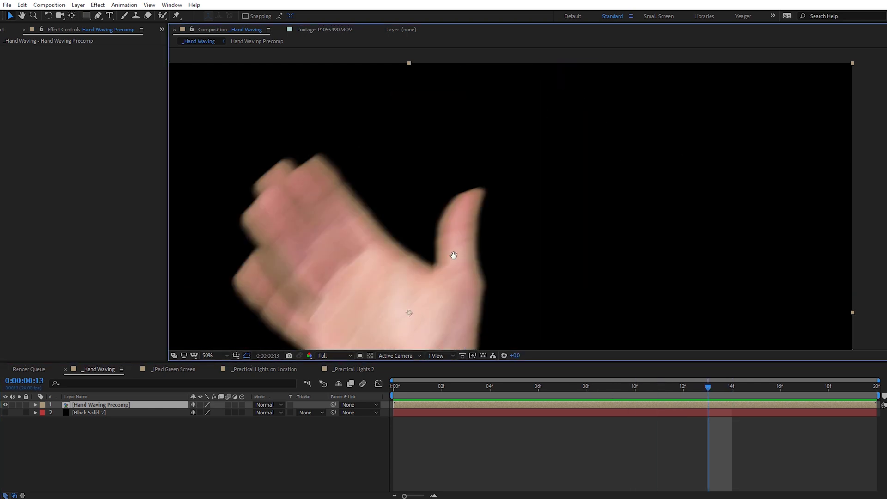
{"action": "left_click_drag", "start_coordinate": [453, 255], "coordinate": [580, 189]}
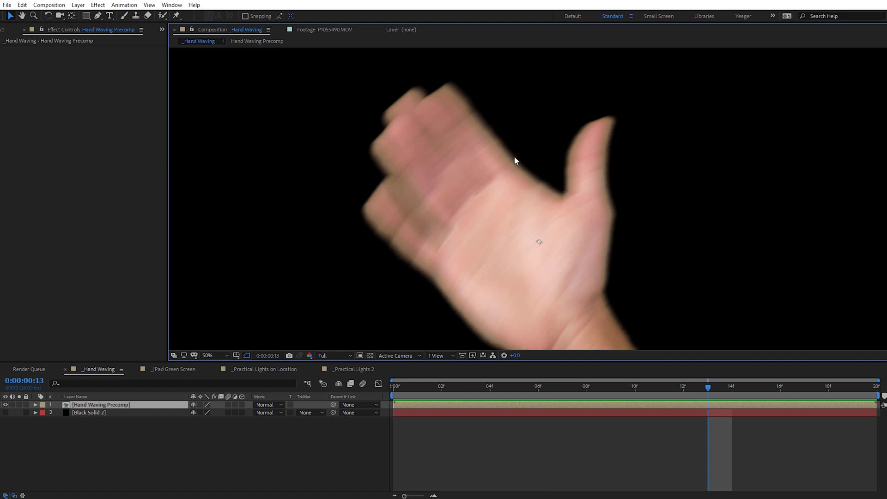
{"action": "key", "text": "period"}
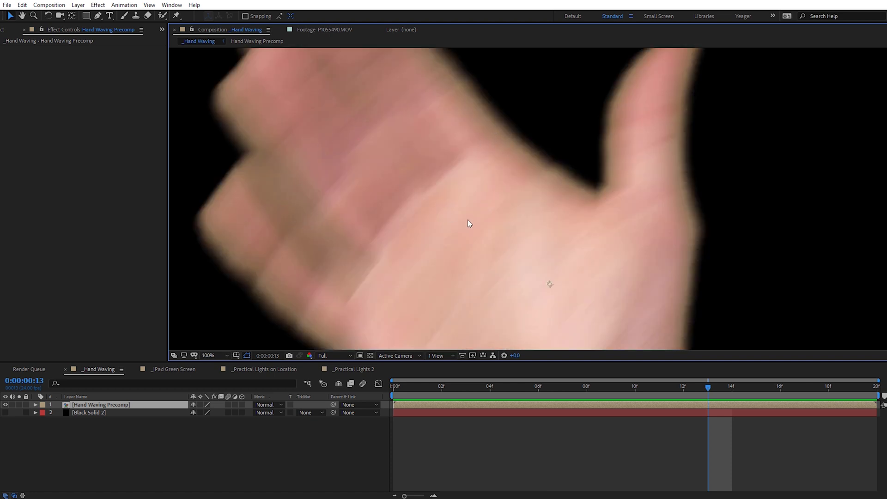
{"action": "key", "text": "comma"}
{"action": "key", "text": "comma"}
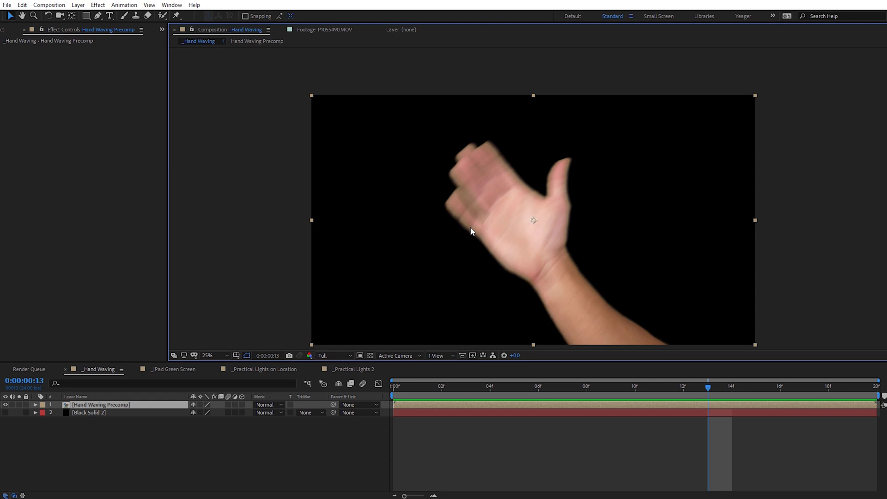
Step: Apply Pixel Motion Blur to the Hand Waving Precomp layer and set Shutter Samples to 12
{"action": "left_click", "coordinate": [110, 406]}
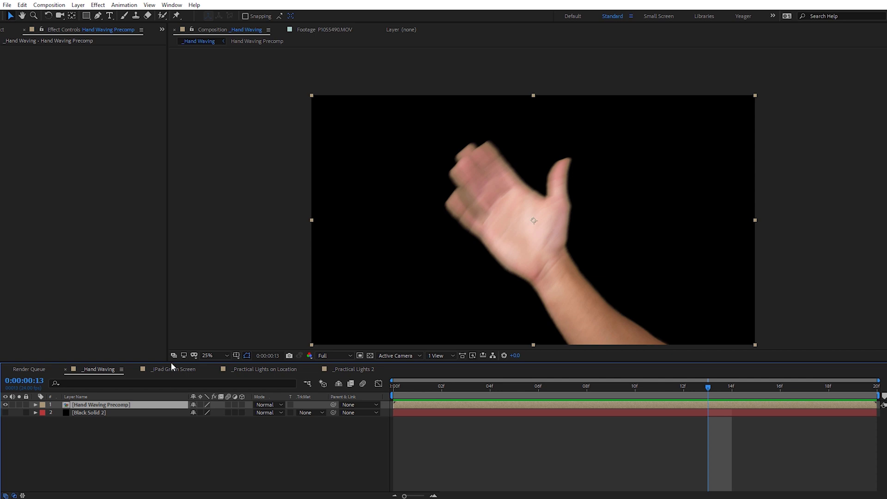
{"action": "left_click", "coordinate": [98, 5]}
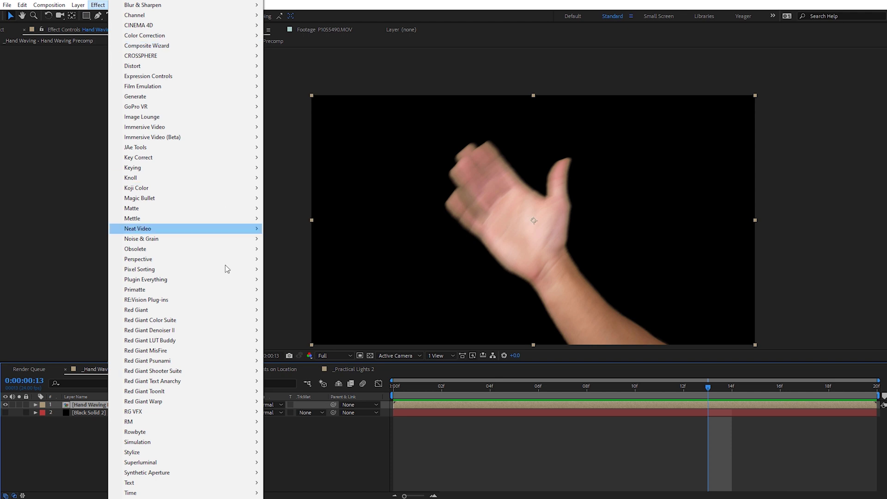
{"action": "mouse_move", "coordinate": [190, 495]}
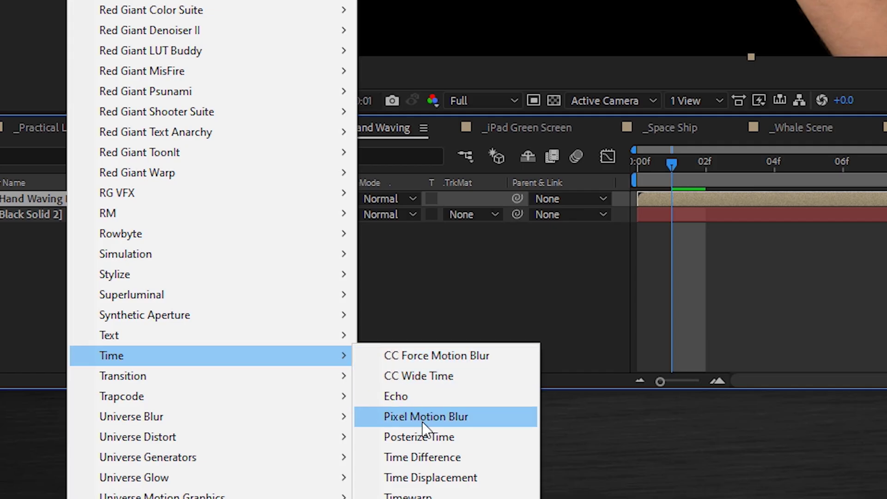
{"action": "left_click", "coordinate": [422, 422]}
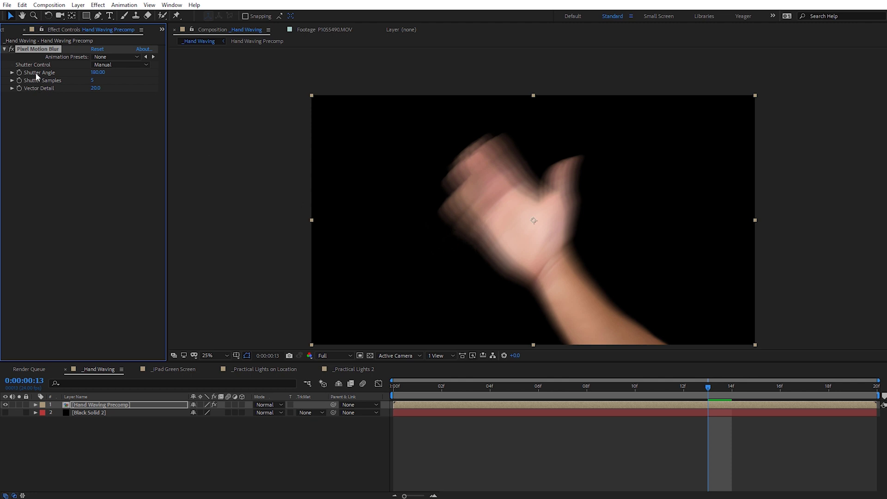
{"action": "left_click", "coordinate": [93, 81]}
{"action": "type", "text": "12"}
{"action": "key", "text": "Return"}
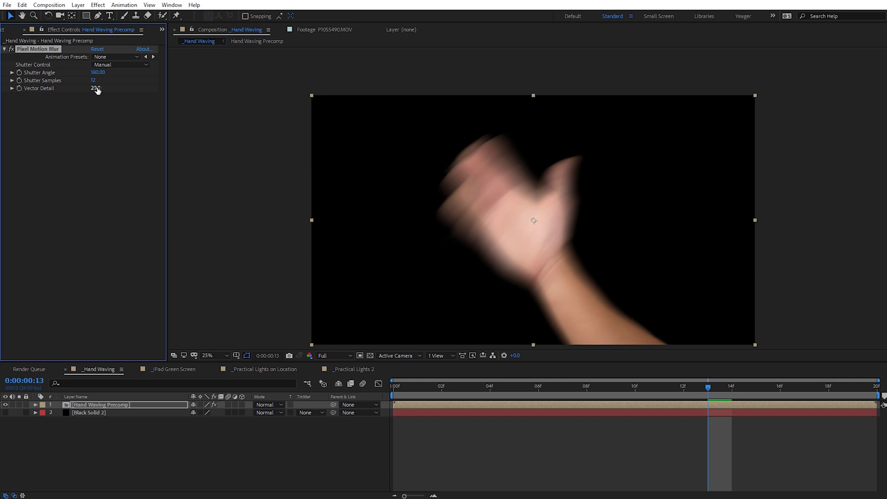
Step: Inspect the hand at other frames and compare its edges with Pixel Motion Blur off and on
{"action": "left_click", "coordinate": [598, 391]}
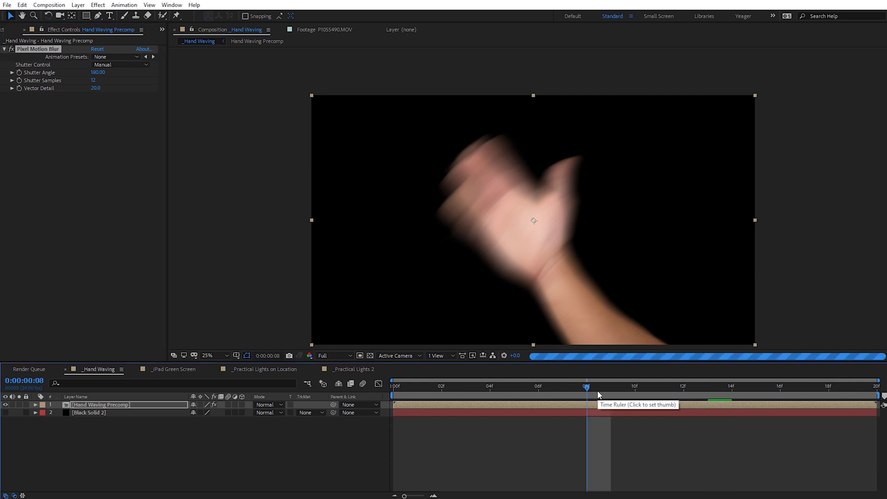
{"action": "scroll", "coordinate": [571, 204], "scroll_direction": "up", "scroll_amount": 1}
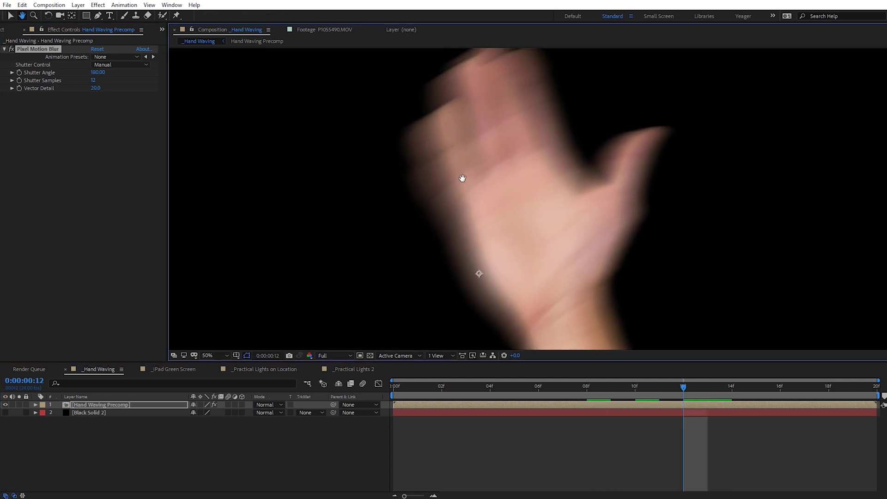
{"action": "left_click", "coordinate": [11, 49]}
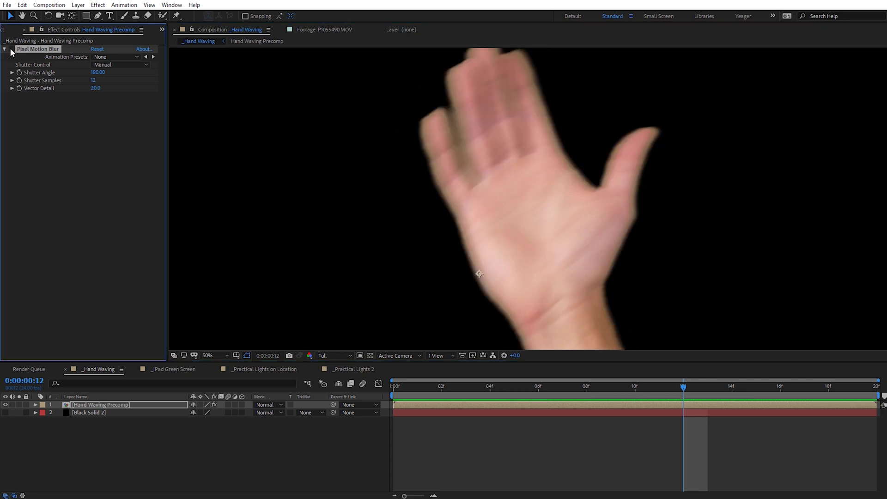
{"action": "left_click", "coordinate": [11, 49]}
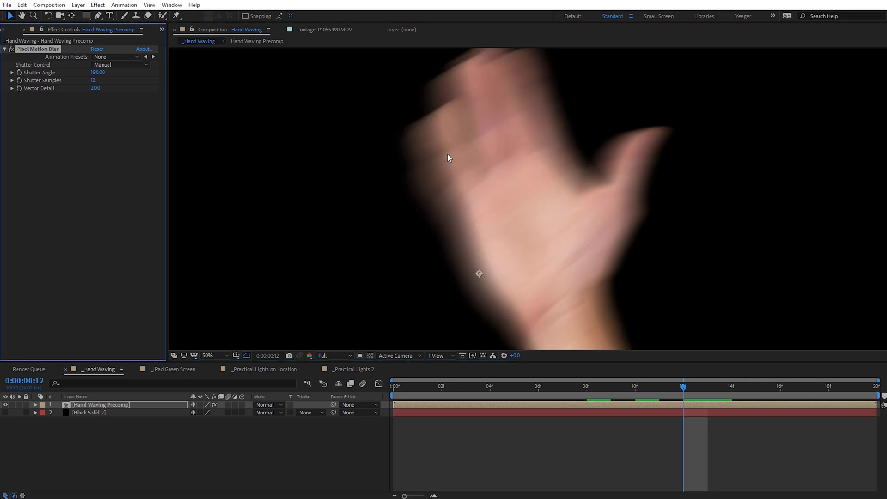
{"action": "left_click", "coordinate": [11, 49]}
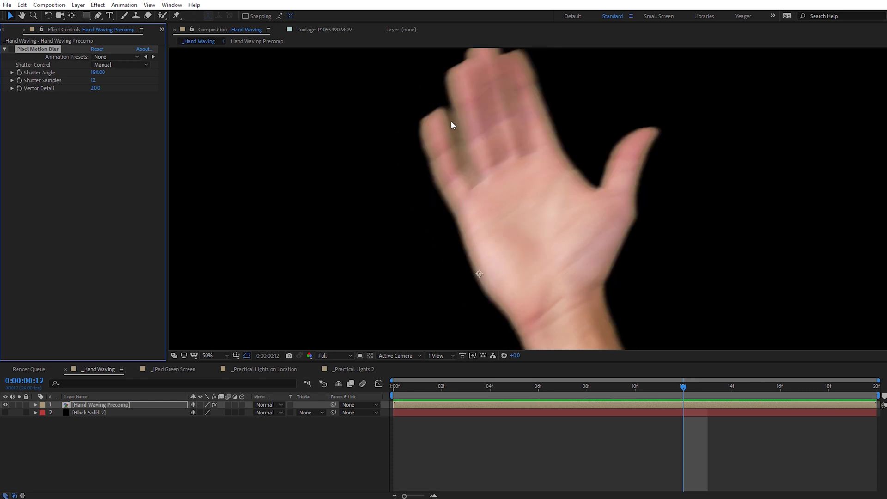
{"action": "left_click", "coordinate": [12, 49]}
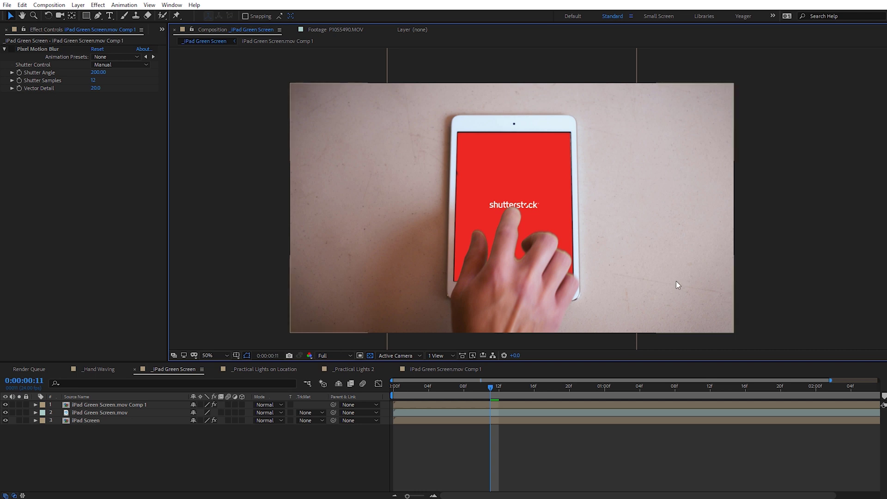
Step: Isolate iPad Green Screen.mov in _iPad Green Screen, examine the keyed finger edges up close, and restore the full composite
{"action": "left_click", "coordinate": [19, 413]}
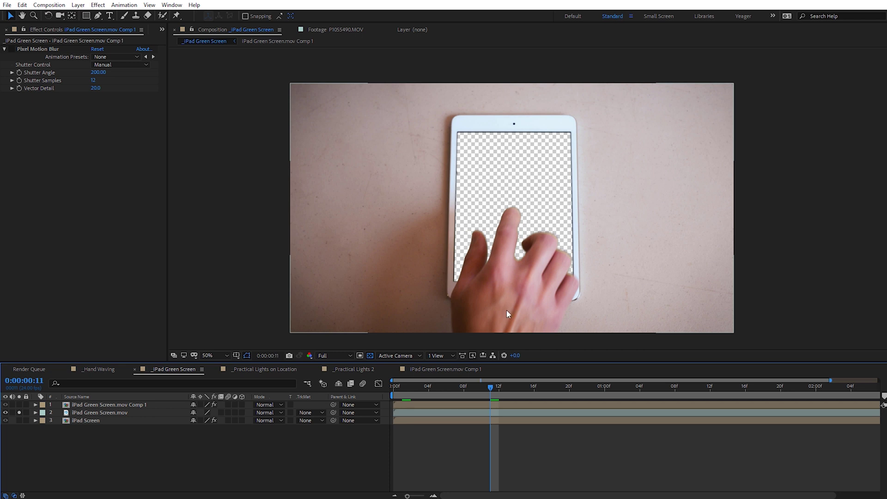
{"action": "scroll", "coordinate": [561, 209], "scroll_direction": "up", "scroll_amount": 2}
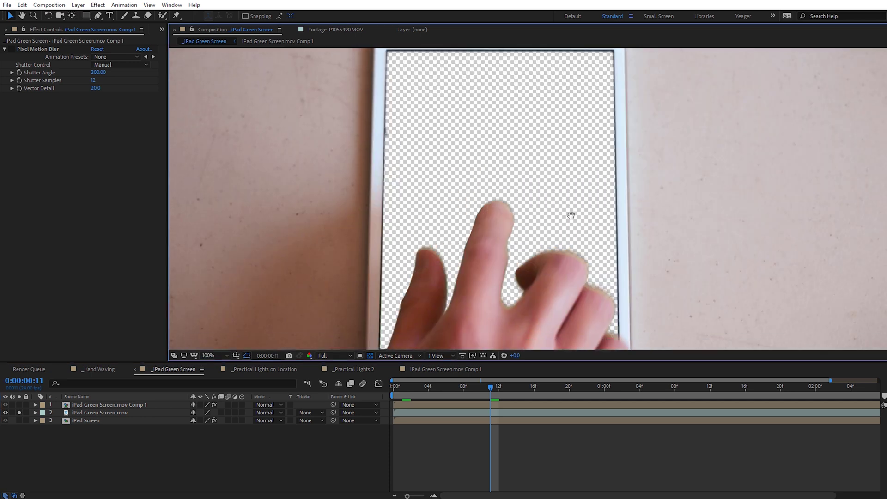
{"action": "left_click_drag", "start_coordinate": [570, 212], "coordinate": [577, 194]}
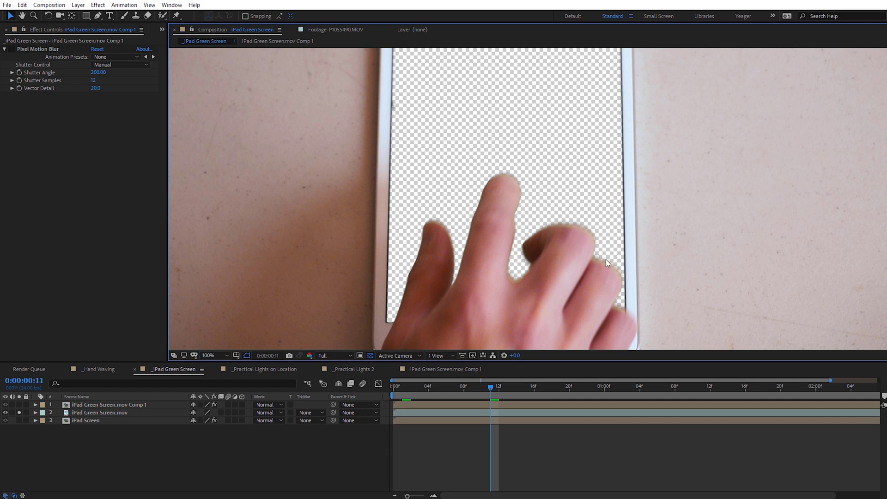
{"action": "scroll", "coordinate": [617, 259], "scroll_direction": "down", "scroll_amount": 2}
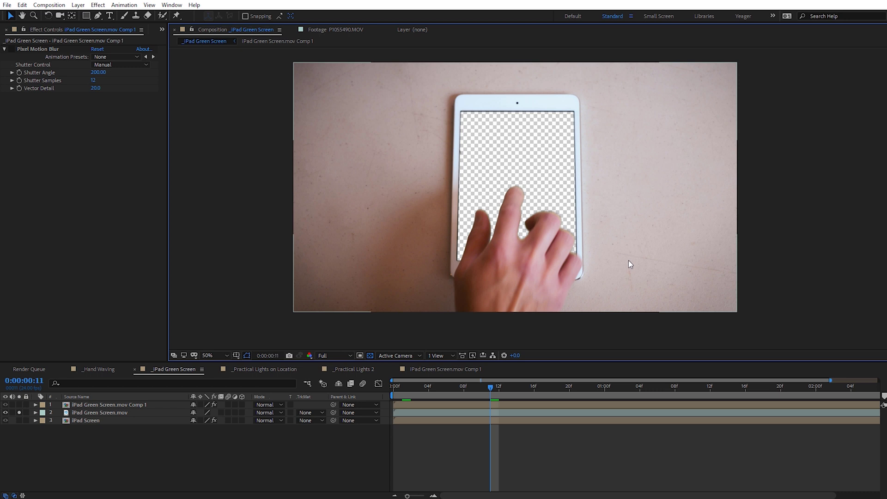
{"action": "left_click", "coordinate": [19, 412]}
Step: Isolate the iPad Green Screen.mov Comp 1 layer to examine its masked hand and screen area, then show all layers again
{"action": "left_click", "coordinate": [87, 405]}
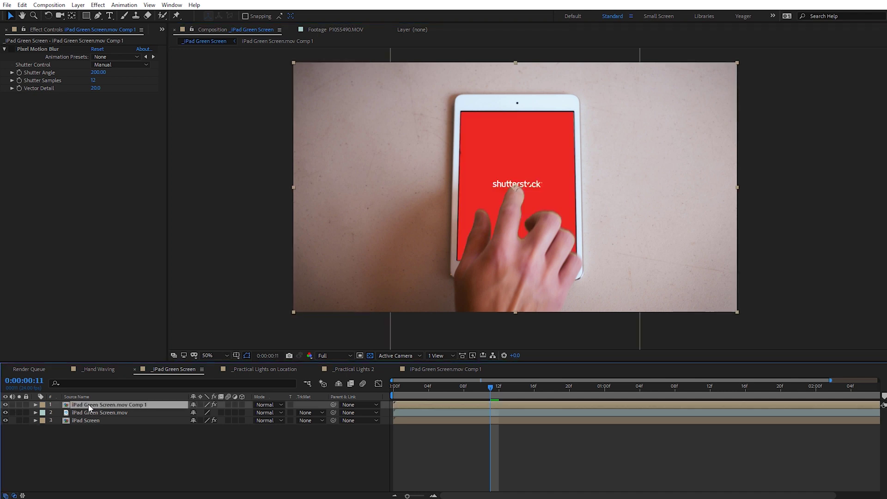
{"action": "left_click", "coordinate": [19, 404]}
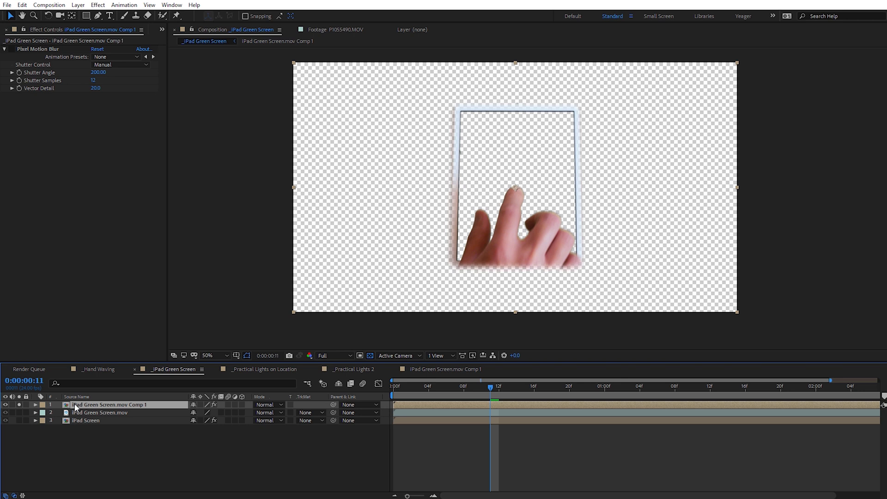
{"action": "left_click", "coordinate": [18, 405]}
Step: Enable Pixel Motion Blur on iPad Green Screen.mov Comp 1 and compare the finger edges with it off and on
{"action": "key", "text": "slash"}
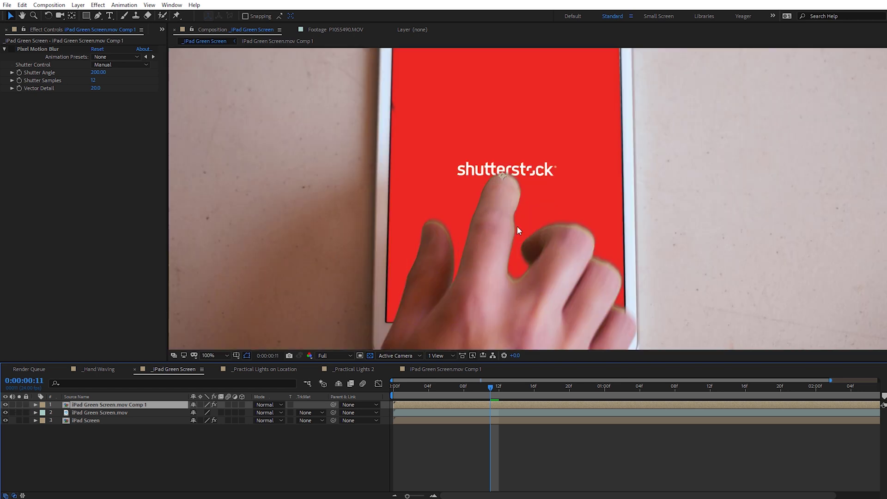
{"action": "left_click", "coordinate": [12, 50]}
{"action": "left_click", "coordinate": [11, 50]}
{"action": "left_click", "coordinate": [11, 50]}
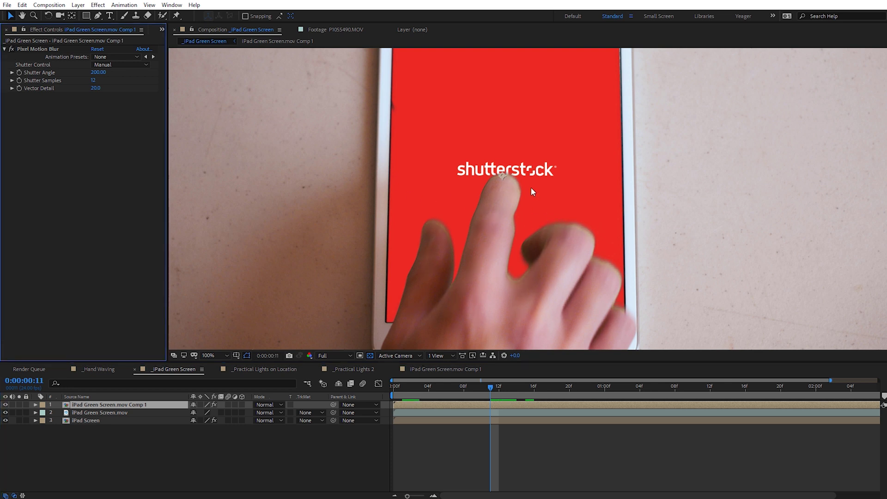
{"action": "left_click", "coordinate": [10, 50]}
{"action": "left_click", "coordinate": [11, 50]}
{"action": "key", "text": "comma"}
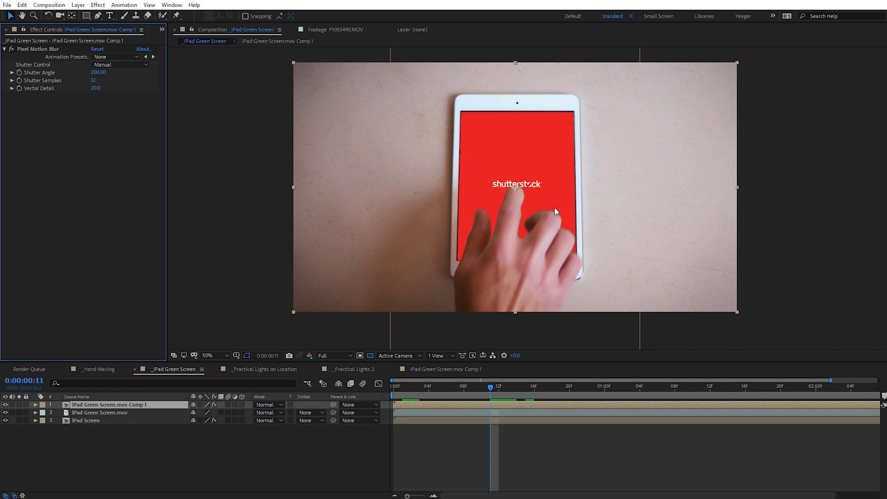